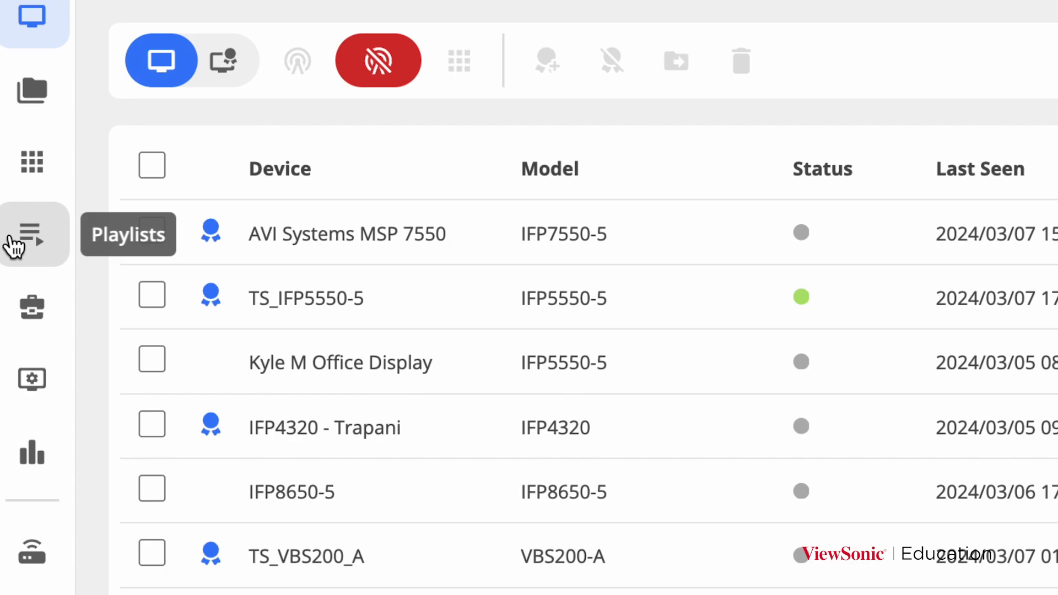
Step: Leave Devices for the Playlists page listing the 15 saved playlists
{"action": "left_click", "coordinate": [21, 245]}
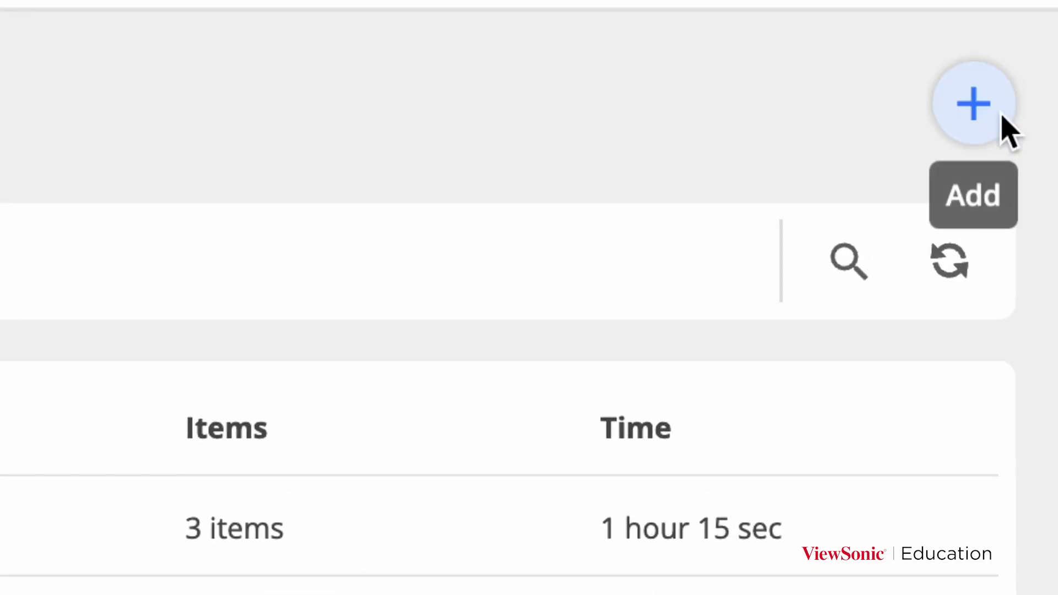
Step: Add a new playlist named 'Morning Announcements' and confirm the name
{"action": "left_click", "coordinate": [1001, 117]}
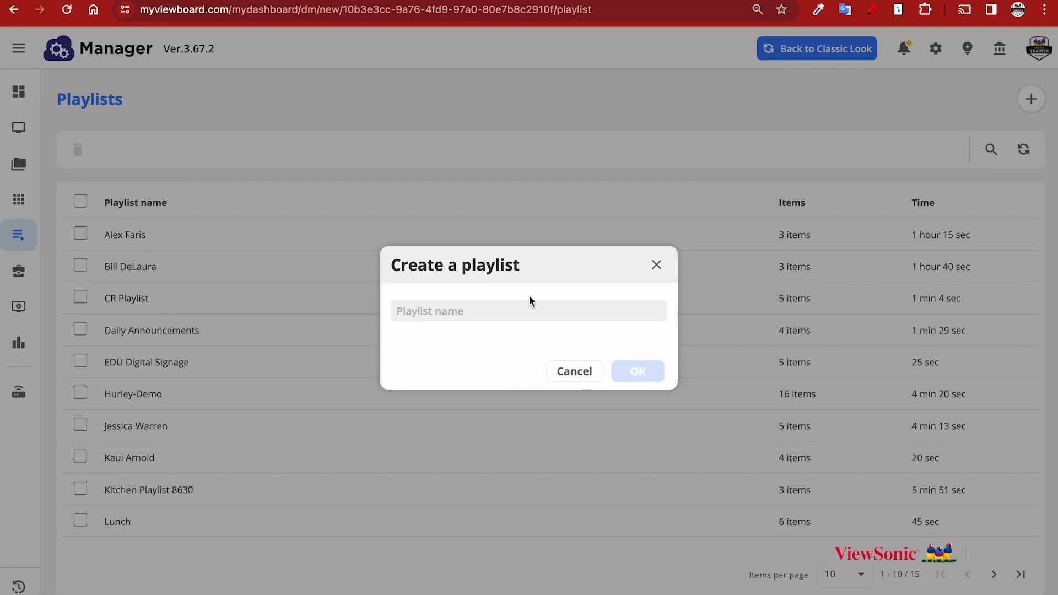
{"action": "type", "text": "Mo"}
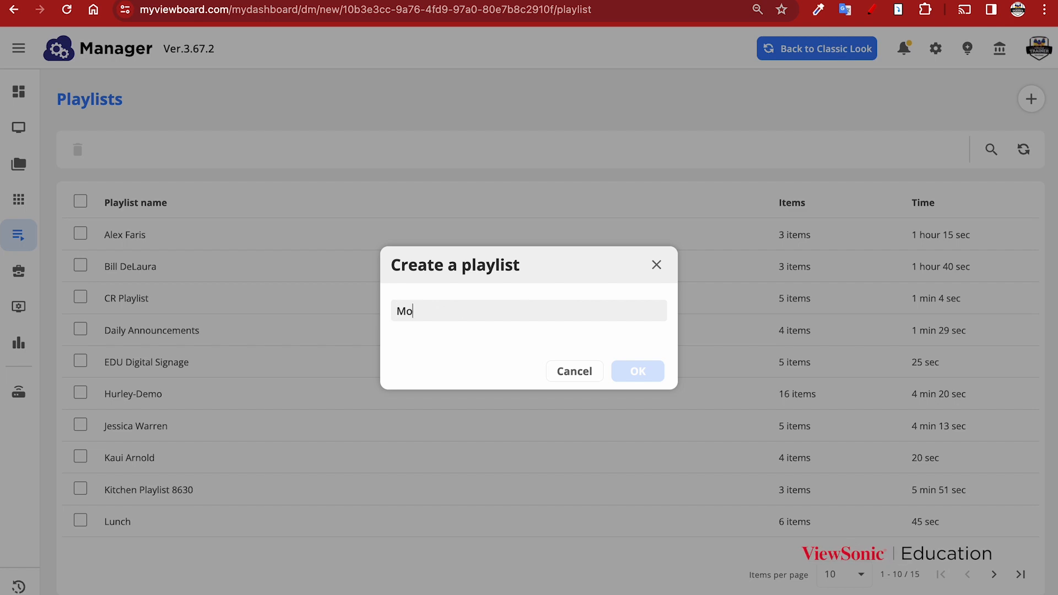
{"action": "type", "text": "rning Announcements"}
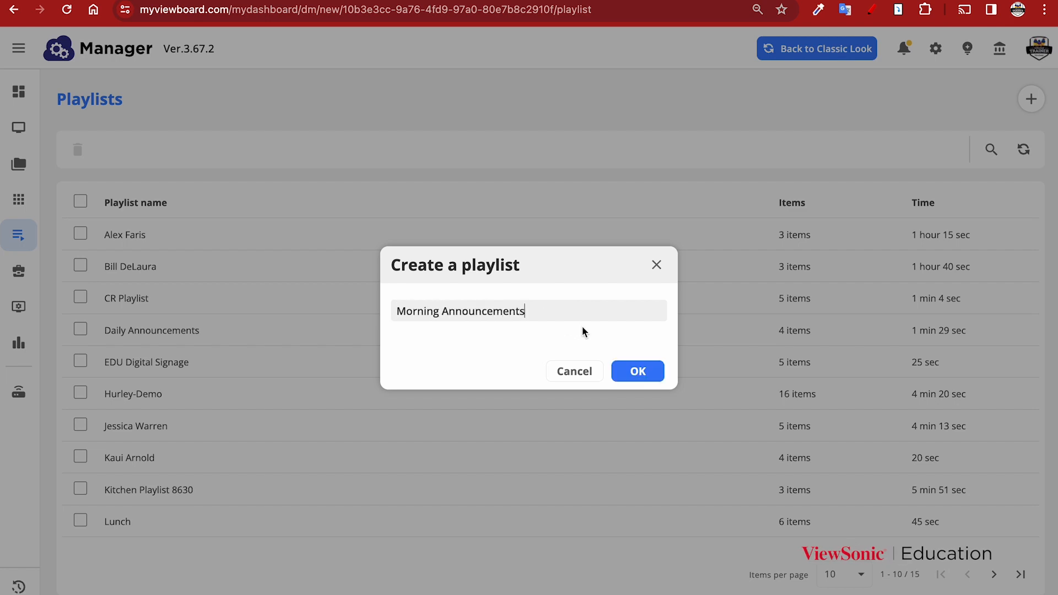
{"action": "left_click", "coordinate": [641, 367]}
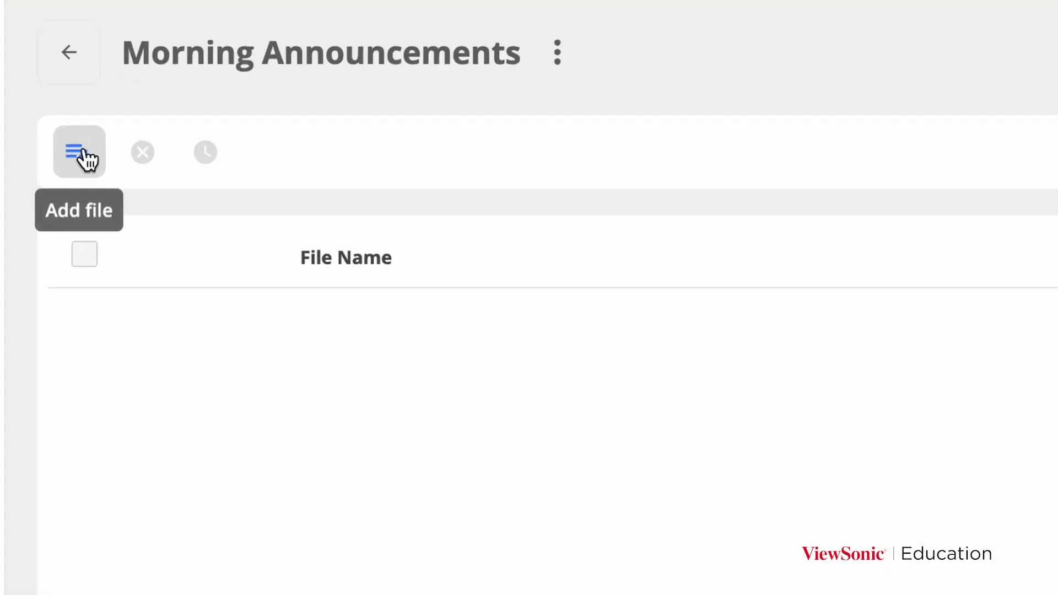
Step: In the Sharpe media folder, select both Daily Announcements images, the PXL video and PXL image
{"action": "left_click", "coordinate": [83, 152]}
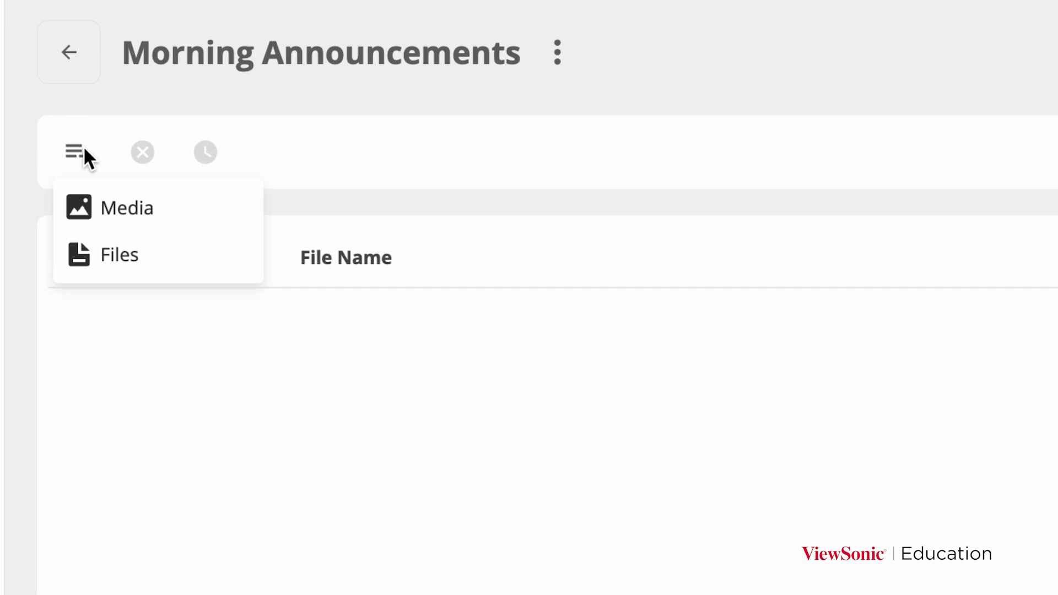
{"action": "left_click", "coordinate": [119, 212]}
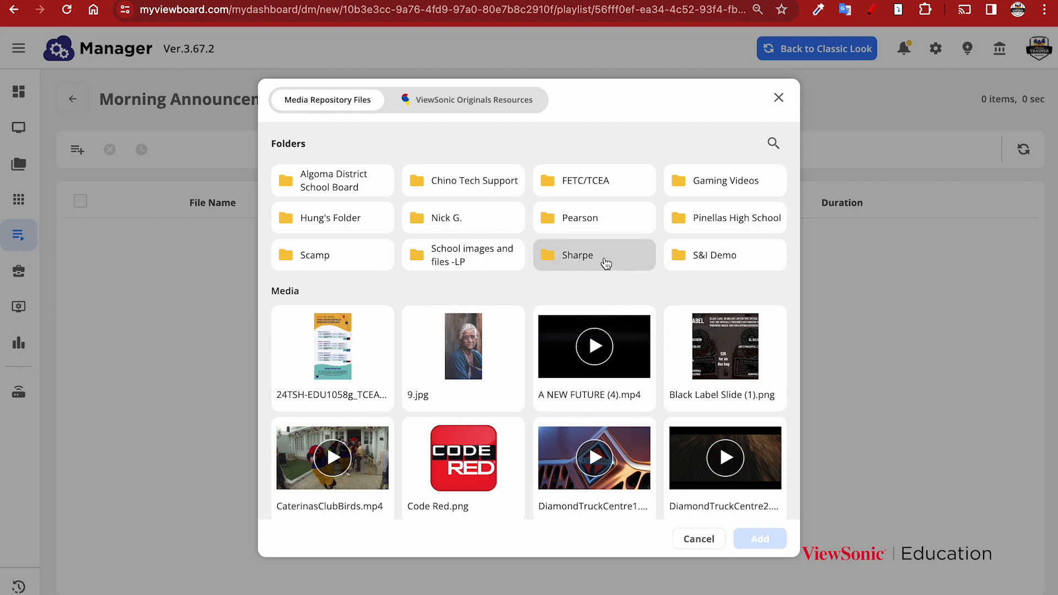
{"action": "left_click", "coordinate": [606, 264]}
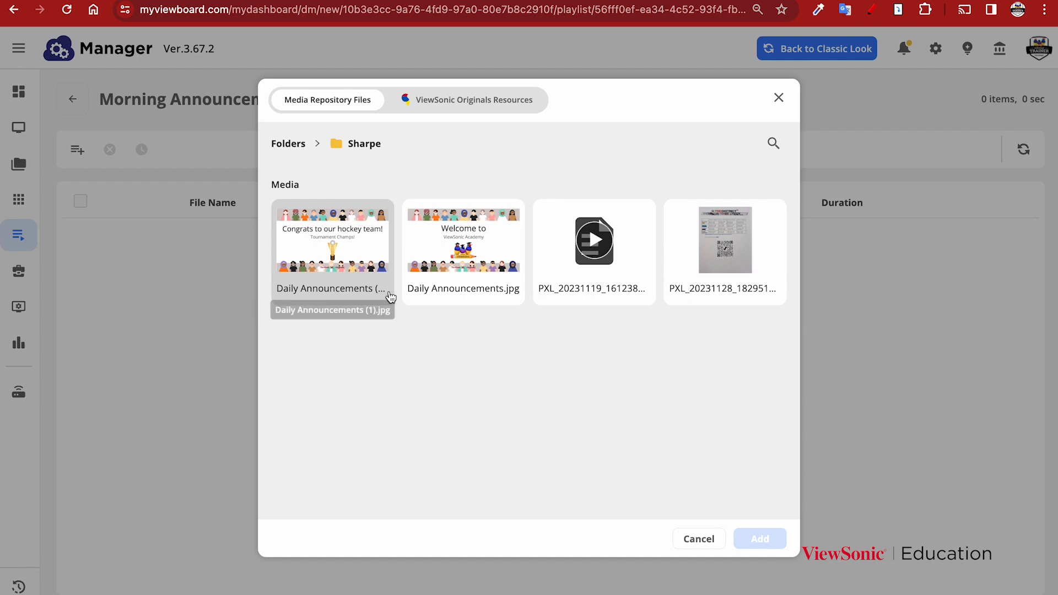
{"action": "left_click", "coordinate": [319, 289]}
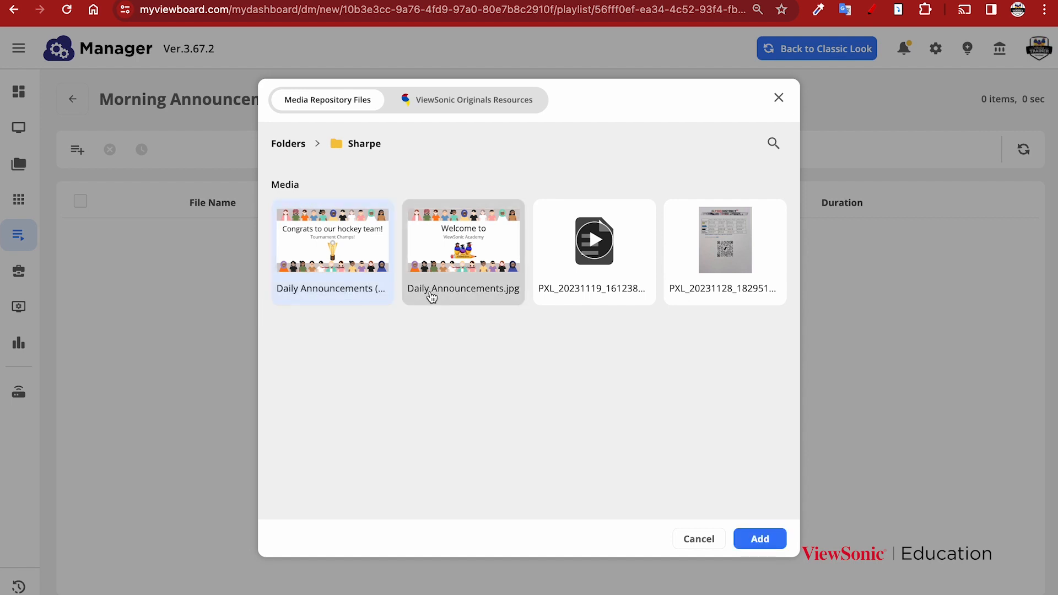
{"action": "left_click", "coordinate": [430, 296]}
{"action": "left_click", "coordinate": [574, 295]}
{"action": "left_click", "coordinate": [686, 295]}
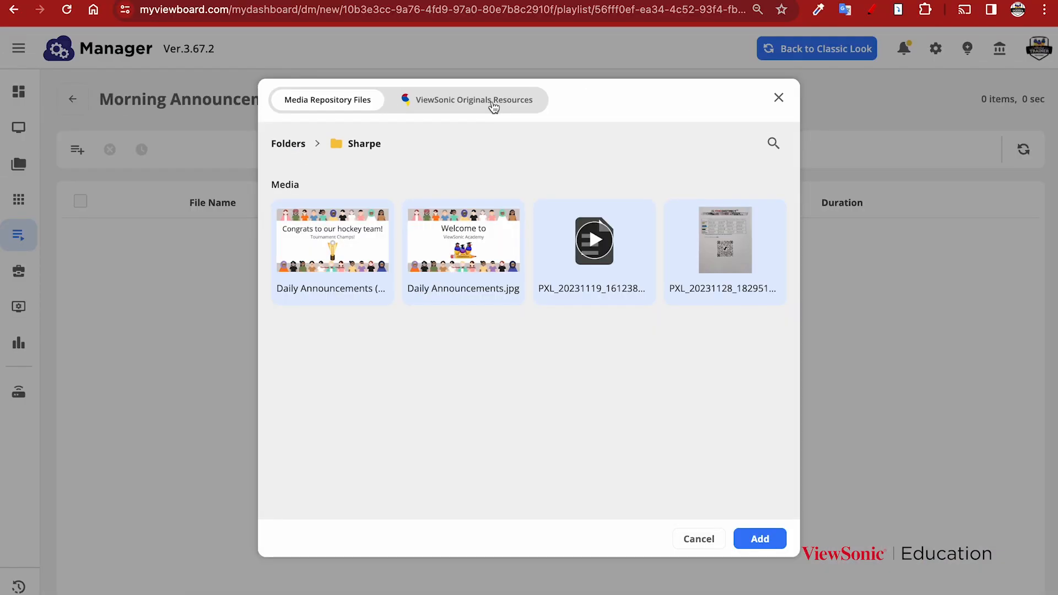
Step: Glance through ViewSonic Originals Resources, then add the four selected Sharpe files
{"action": "left_click", "coordinate": [482, 110]}
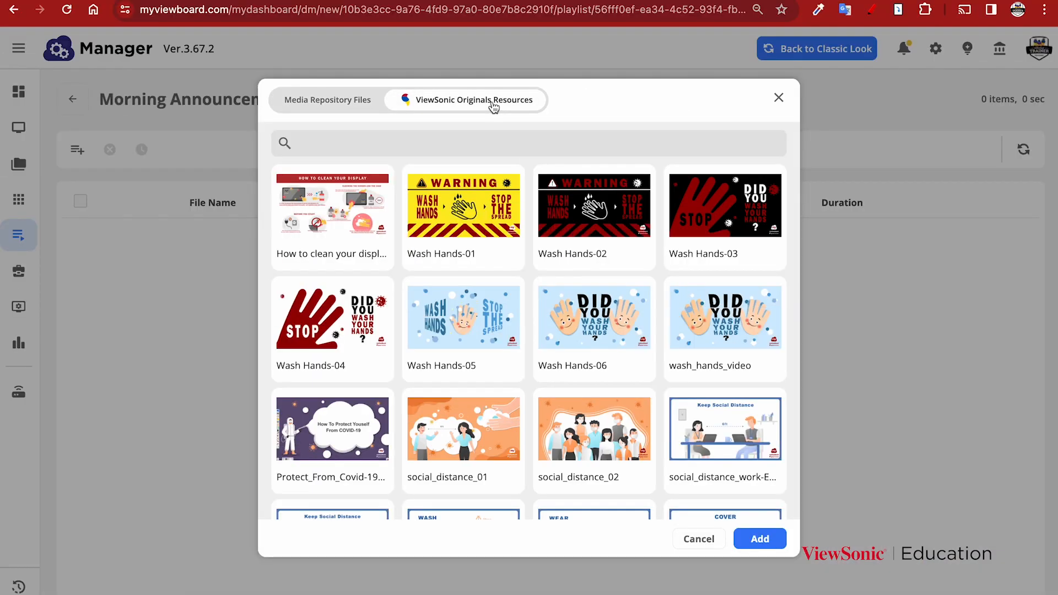
{"action": "scroll", "coordinate": [496, 435], "scroll_direction": "down", "scroll_amount": 15}
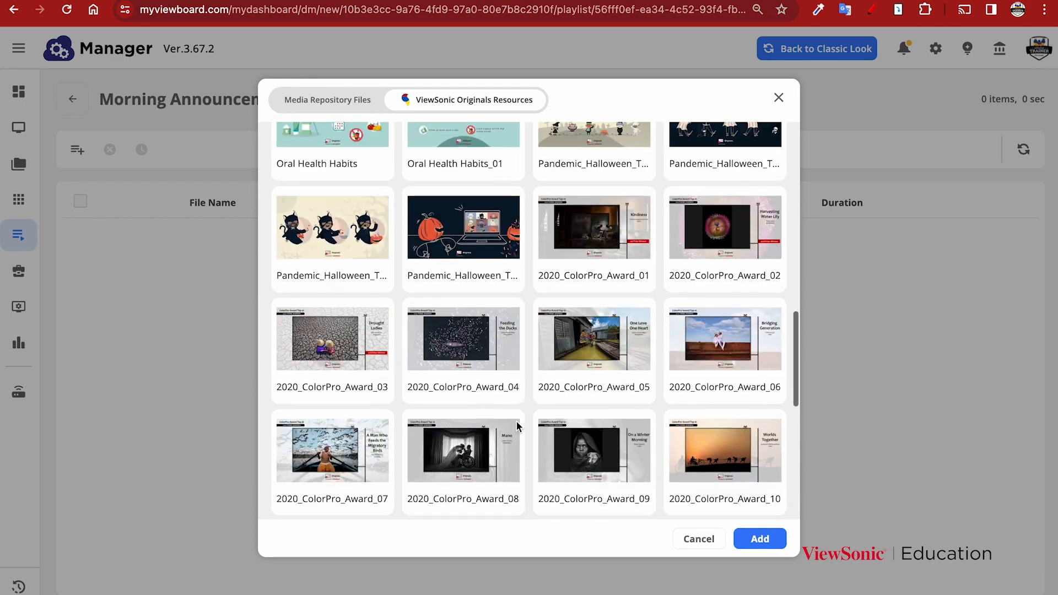
{"action": "scroll", "coordinate": [496, 418], "scroll_direction": "up", "scroll_amount": 15}
{"action": "left_click", "coordinate": [357, 106]}
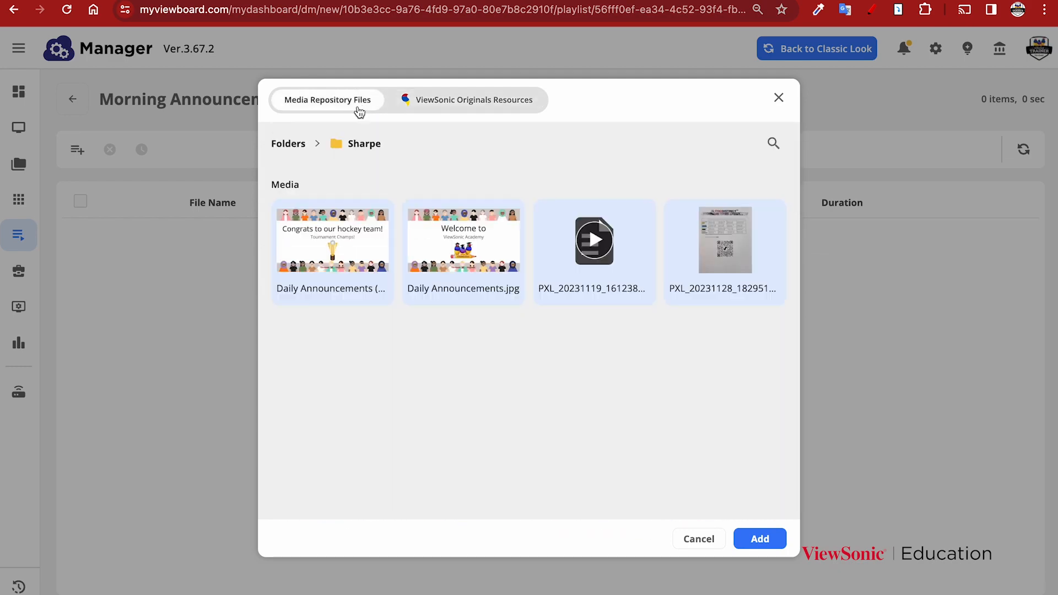
{"action": "left_click", "coordinate": [763, 539]}
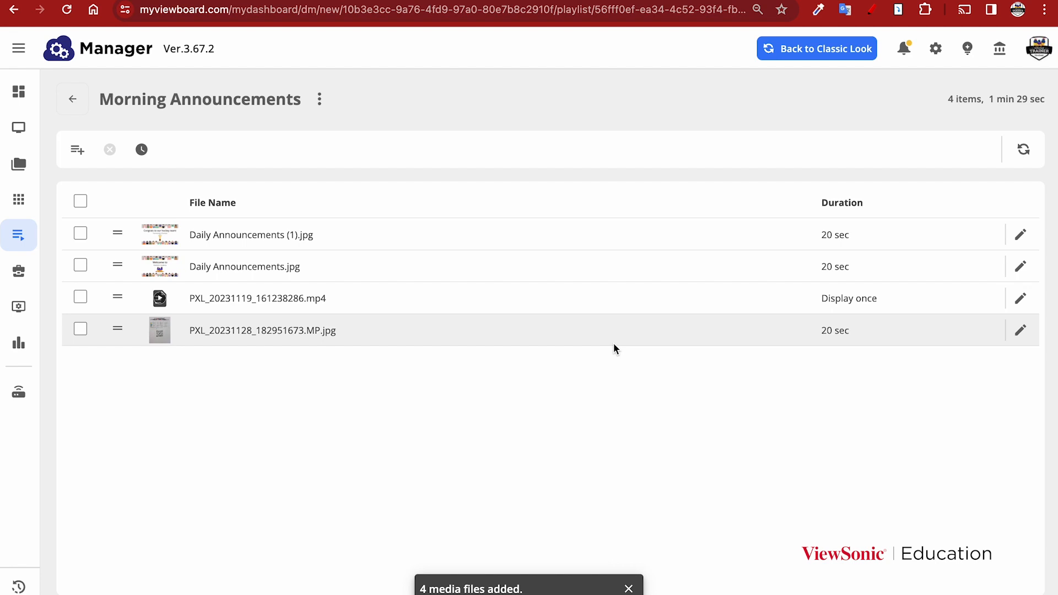
Step: Move Daily Announcements (1).jpg below Daily Announcements.jpg and check the first image's duration unchanged
{"action": "left_click_drag", "start_coordinate": [116, 233], "coordinate": [119, 273]}
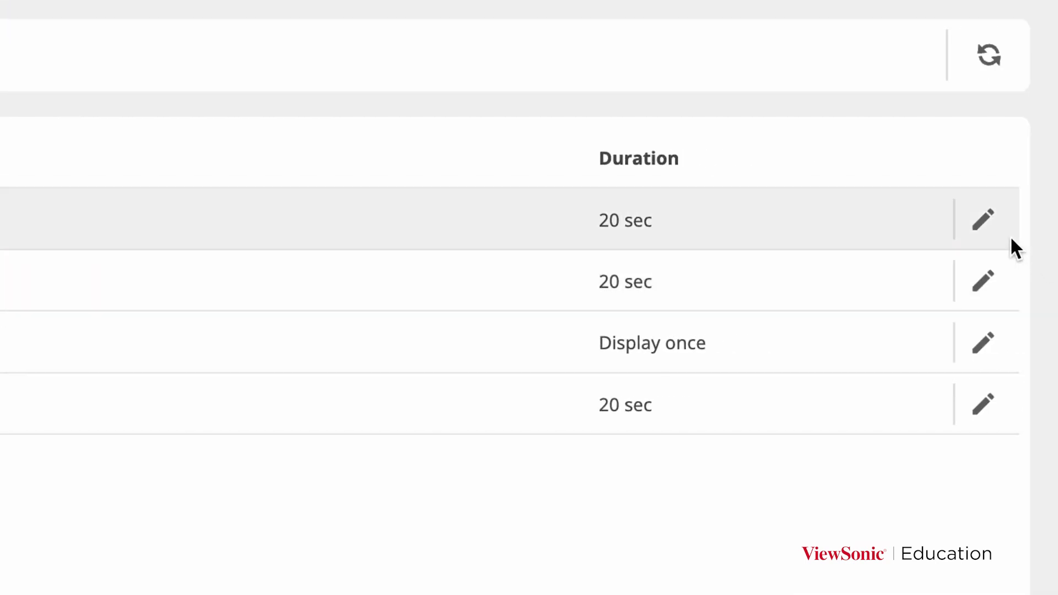
{"action": "left_click", "coordinate": [984, 223]}
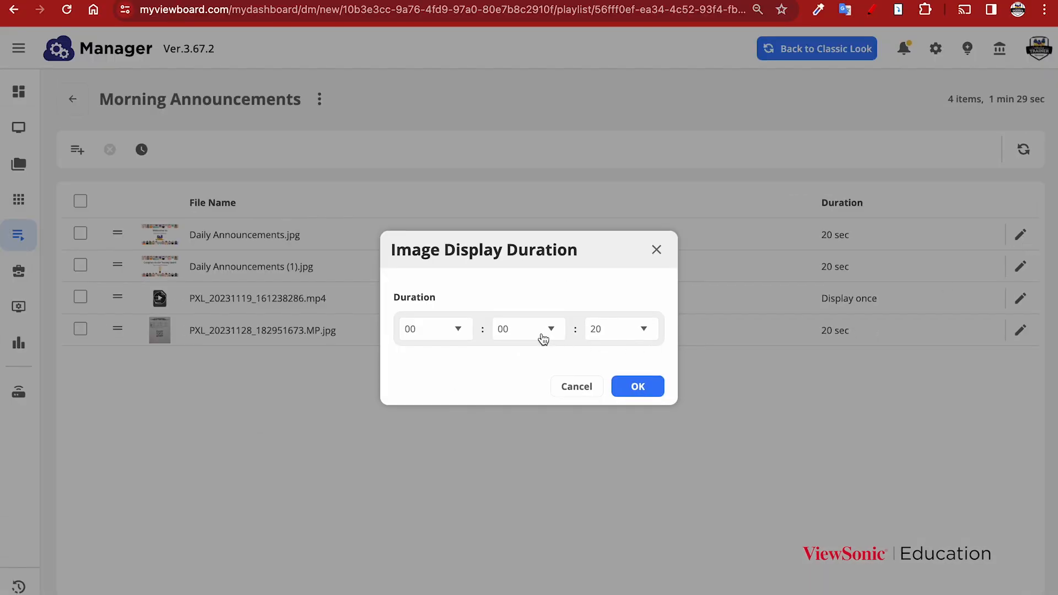
{"action": "left_click", "coordinate": [572, 385]}
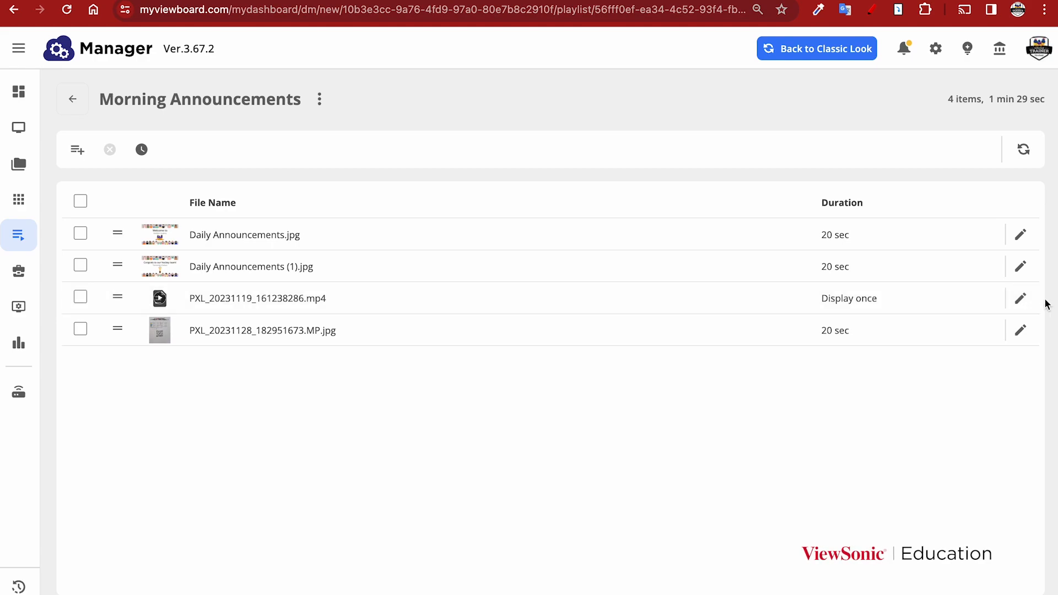
{"action": "left_click", "coordinate": [1020, 298]}
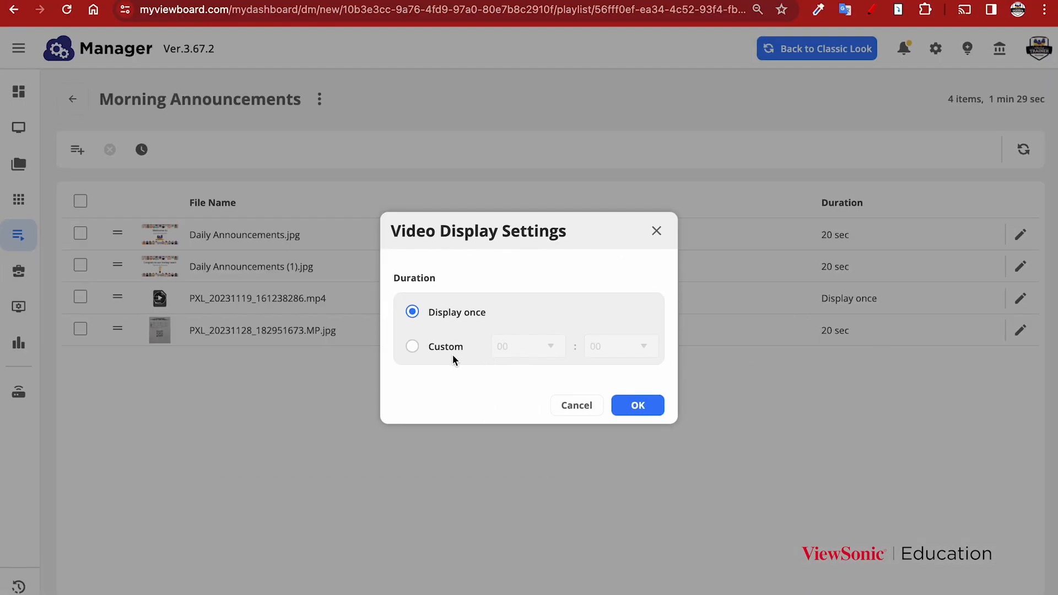
{"action": "left_click", "coordinate": [447, 348]}
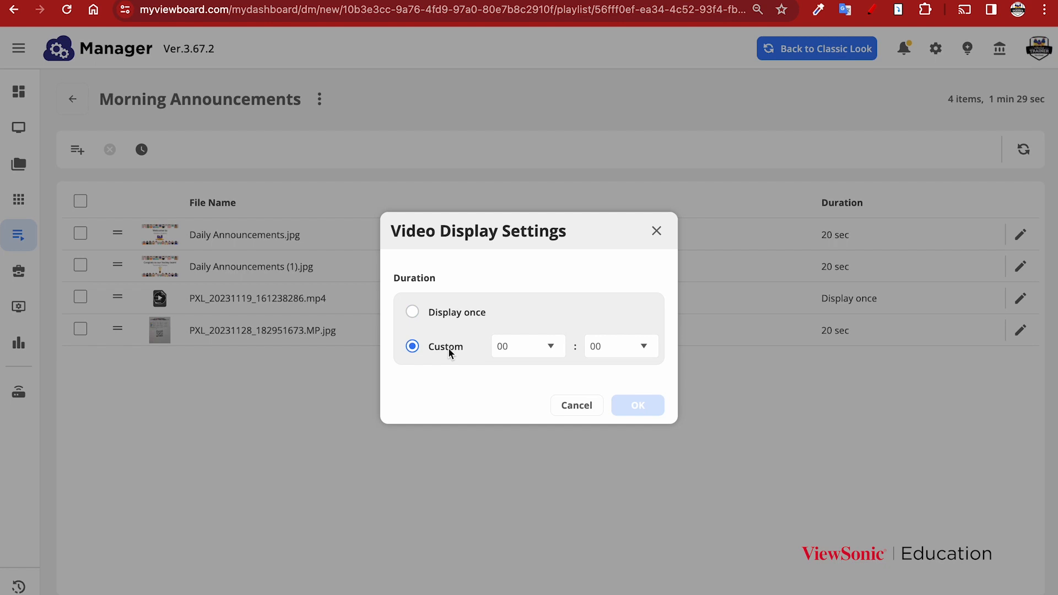
{"action": "left_click", "coordinate": [559, 352]}
{"action": "left_click", "coordinate": [539, 395]}
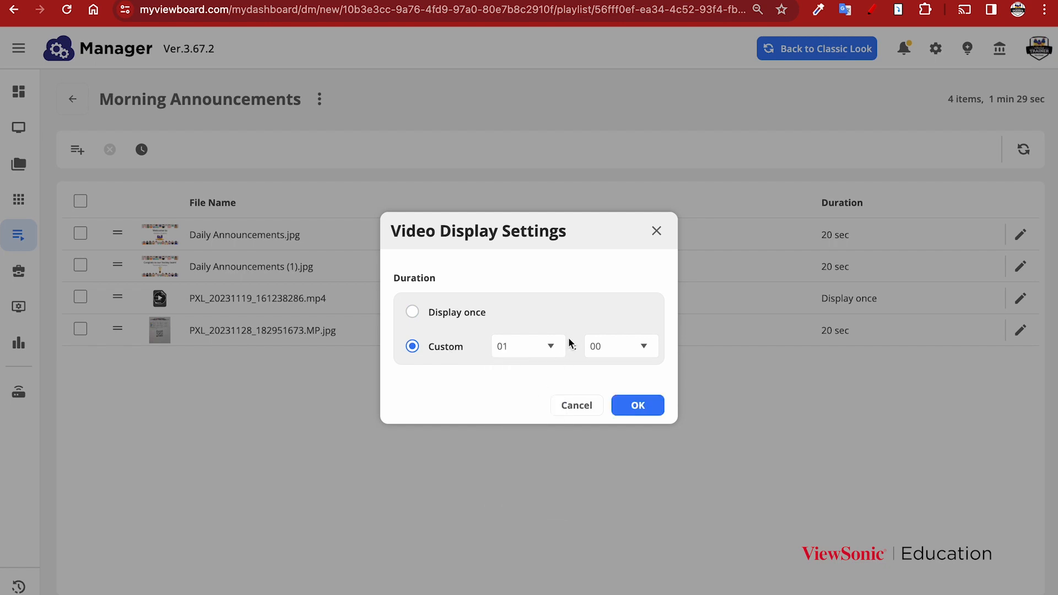
{"action": "left_click", "coordinate": [577, 406]}
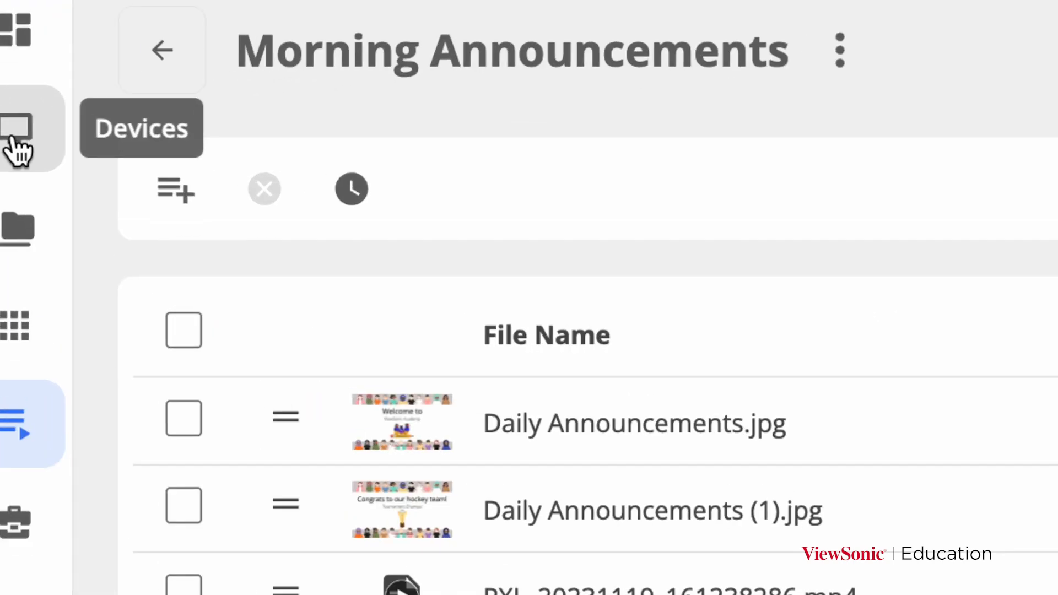
Step: Filter All Devices by 'edla' and tick the SKOEDLA-52-Ed display
{"action": "left_click", "coordinate": [20, 131]}
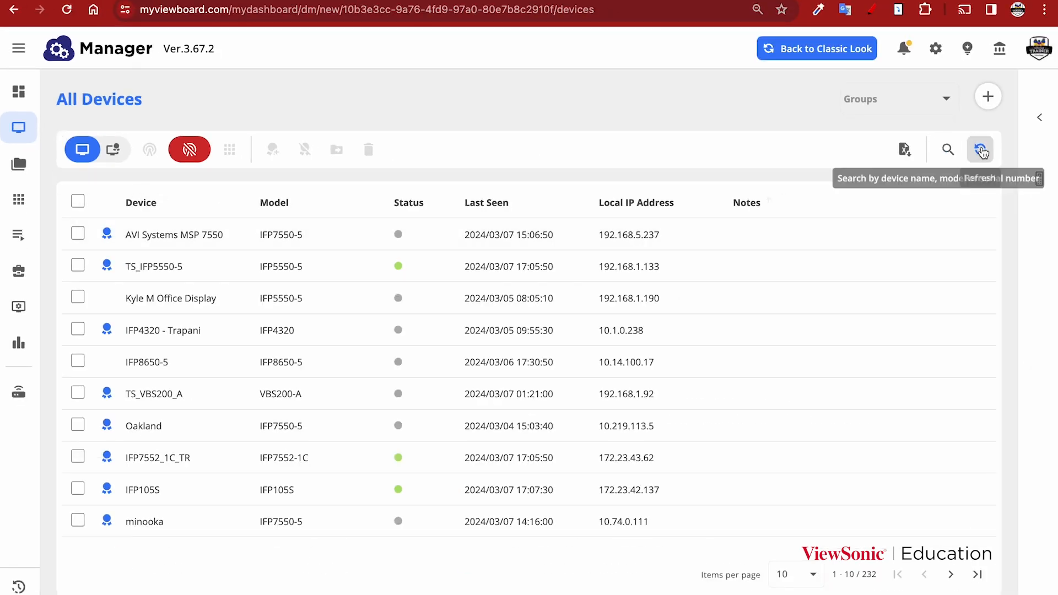
{"action": "left_click", "coordinate": [948, 149]}
{"action": "type", "text": "e"}
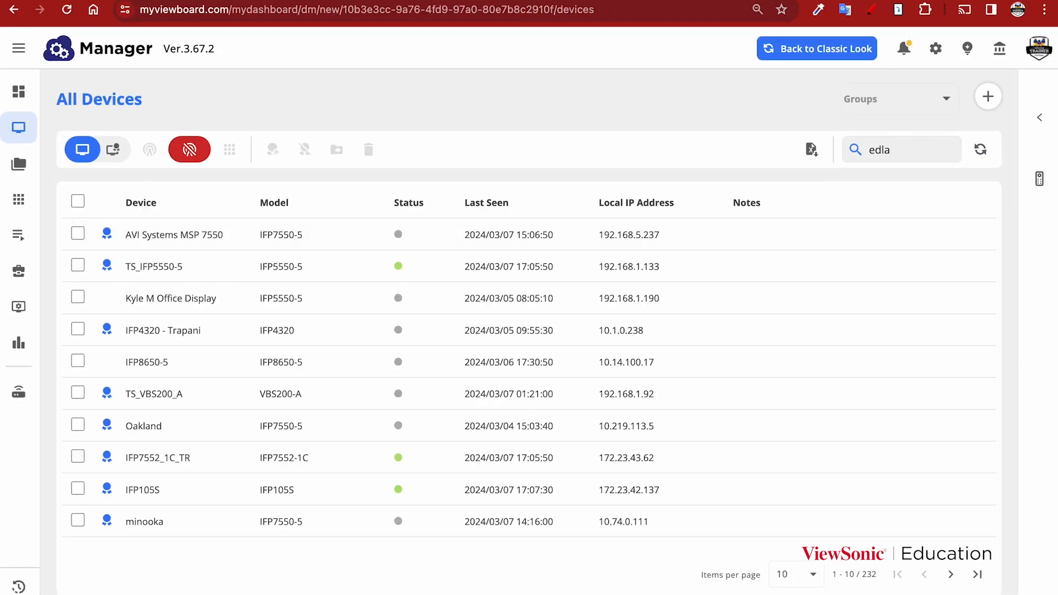
{"action": "type", "text": "dla"}
{"action": "key", "text": "Return"}
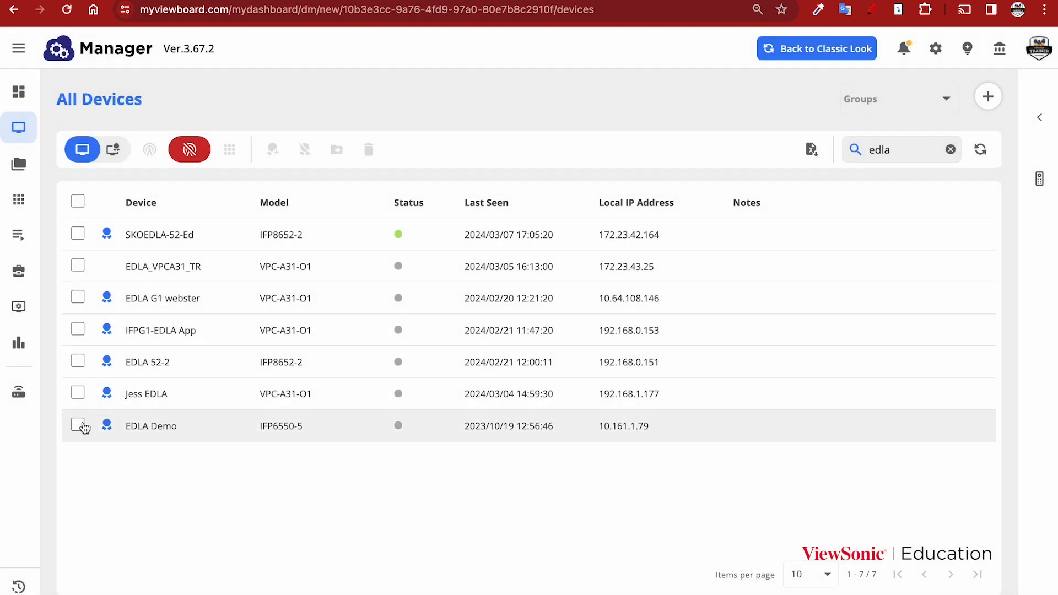
{"action": "left_click", "coordinate": [76, 235]}
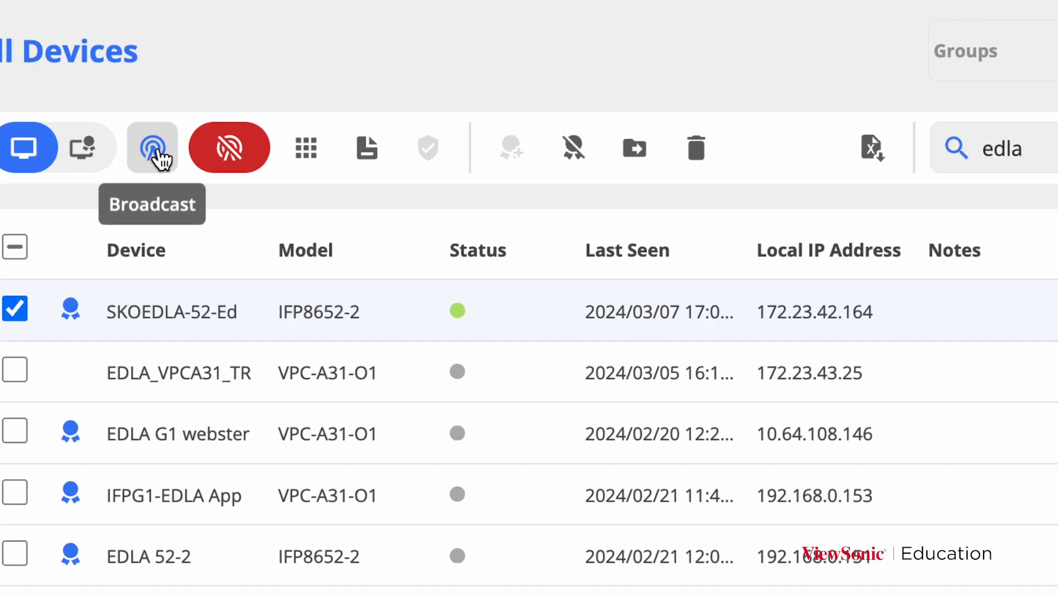
Step: Start a Media content broadcast for the display and add content from Playlists
{"action": "left_click", "coordinate": [158, 154]}
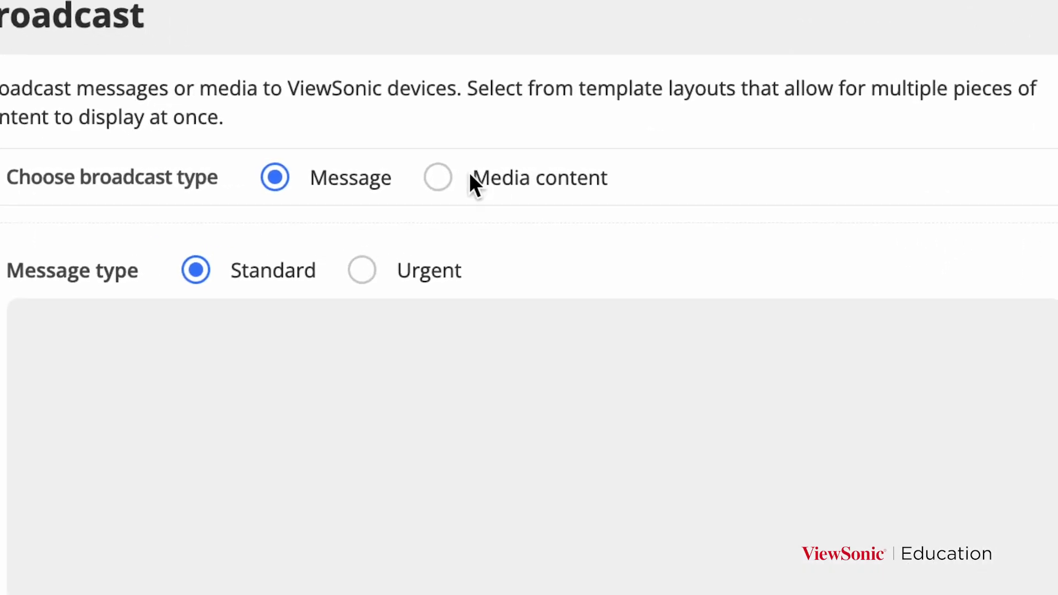
{"action": "left_click", "coordinate": [488, 172]}
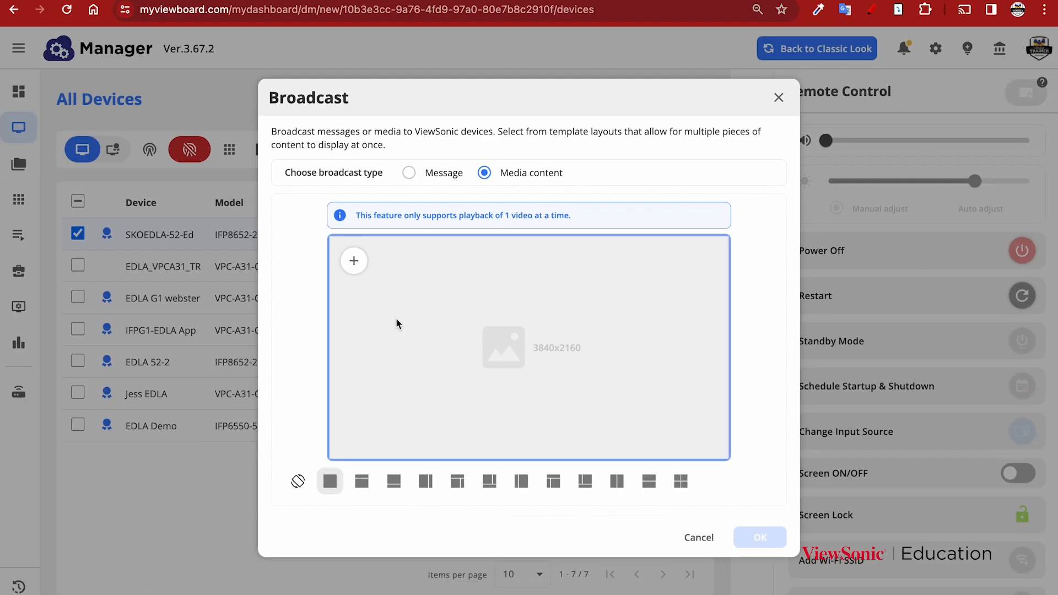
{"action": "left_click", "coordinate": [355, 263]}
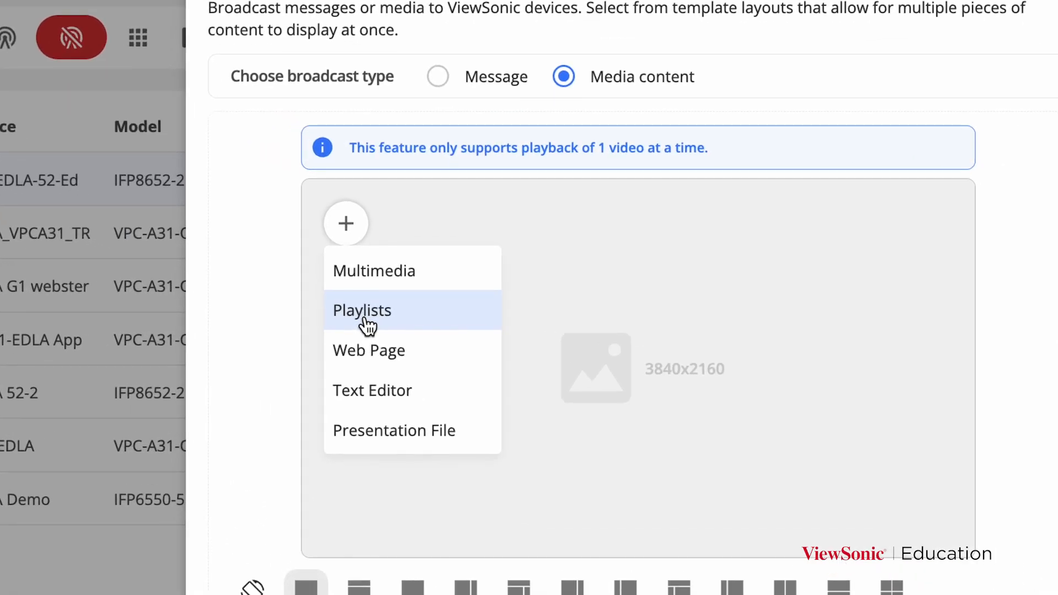
{"action": "left_click", "coordinate": [367, 320]}
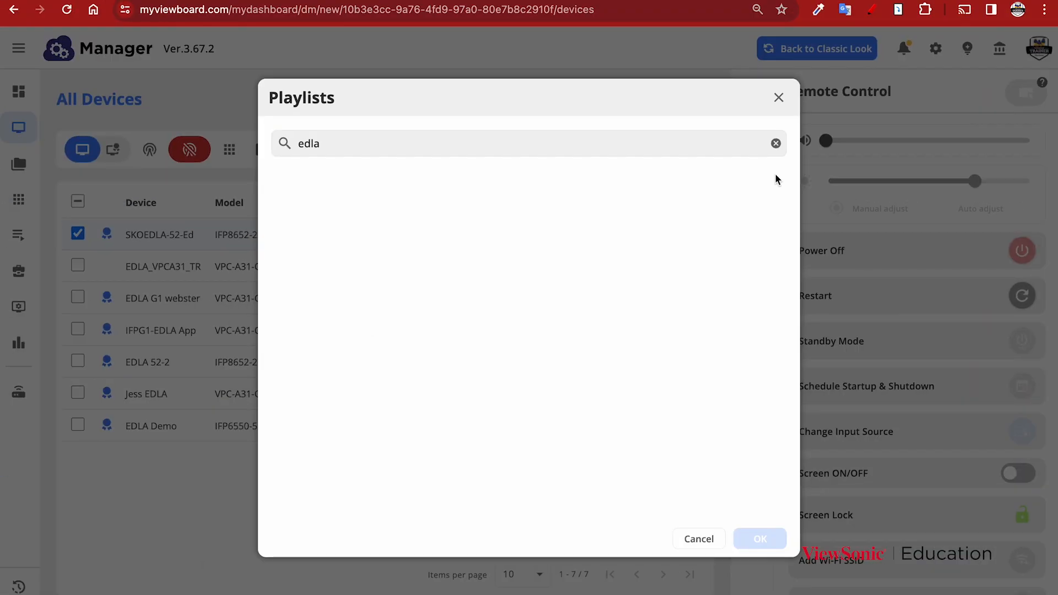
Step: Replace the 'edla' search with 'morning' and pick the Morning Announcements playlist
{"action": "left_click", "coordinate": [775, 143]}
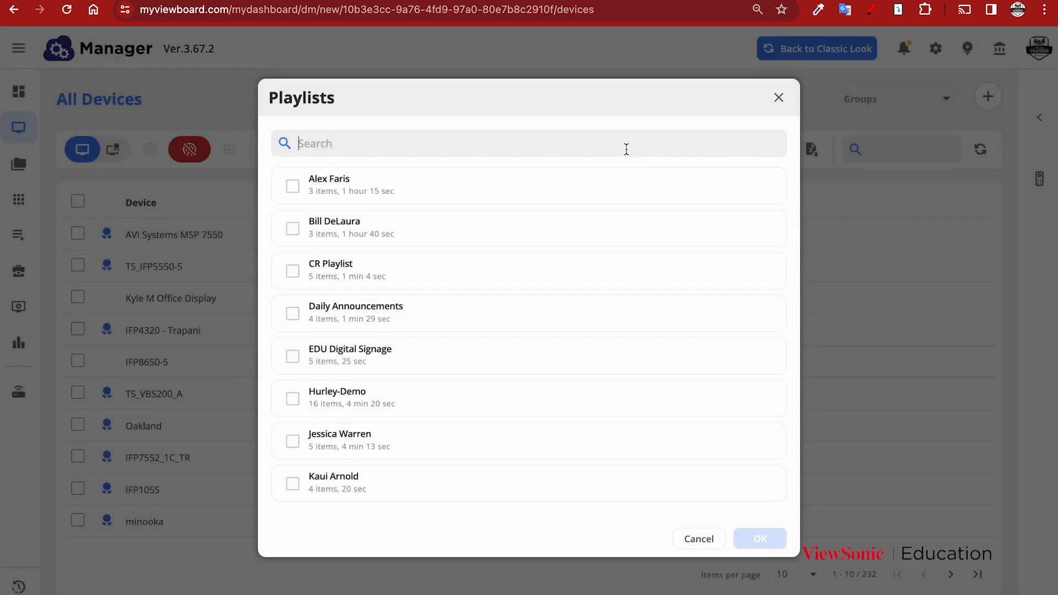
{"action": "type", "text": "morning"}
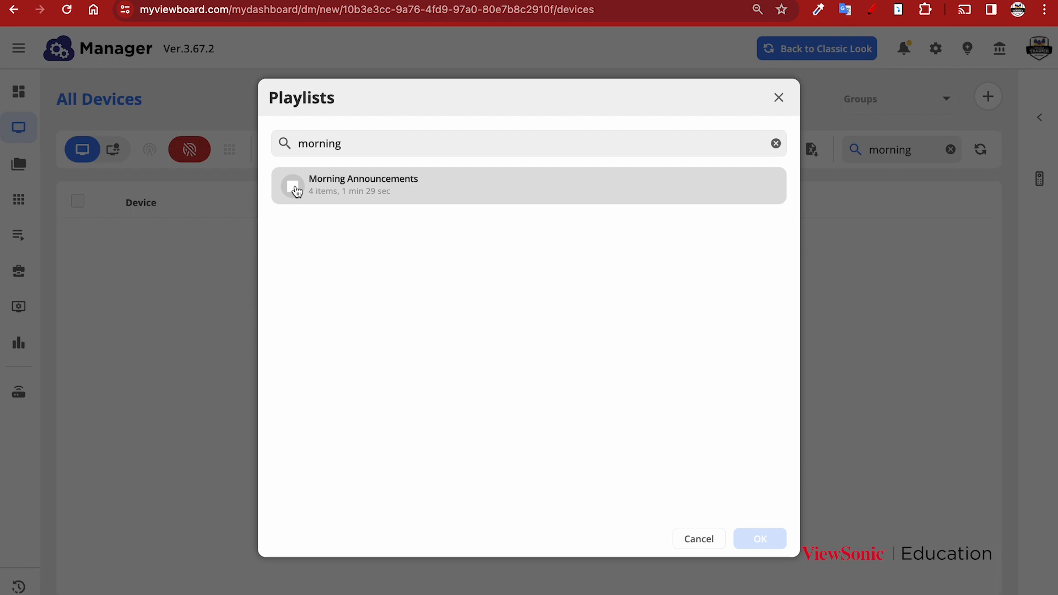
{"action": "left_click", "coordinate": [294, 187]}
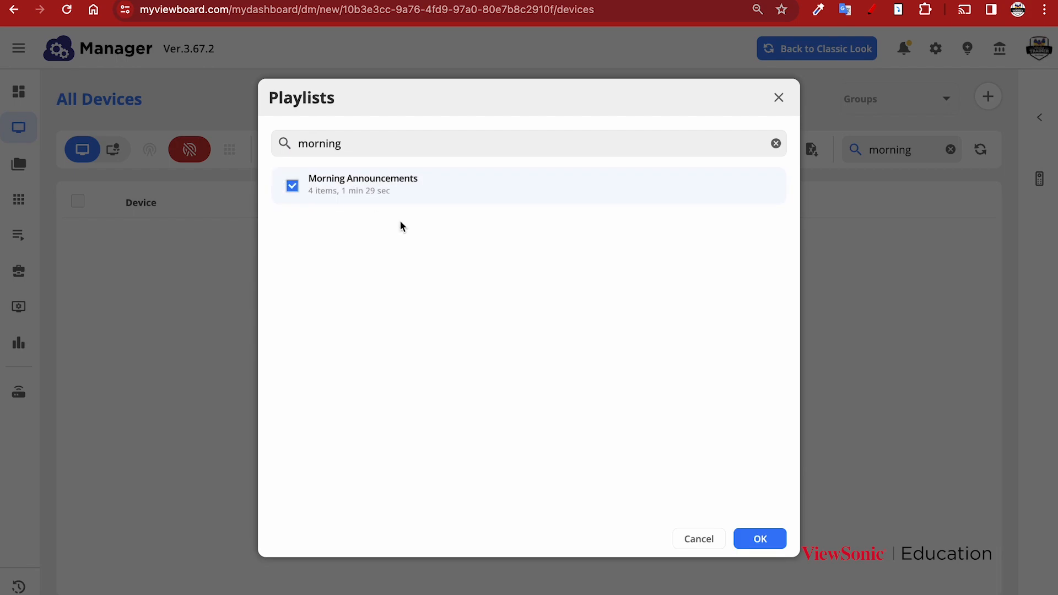
{"action": "left_click", "coordinate": [760, 538]}
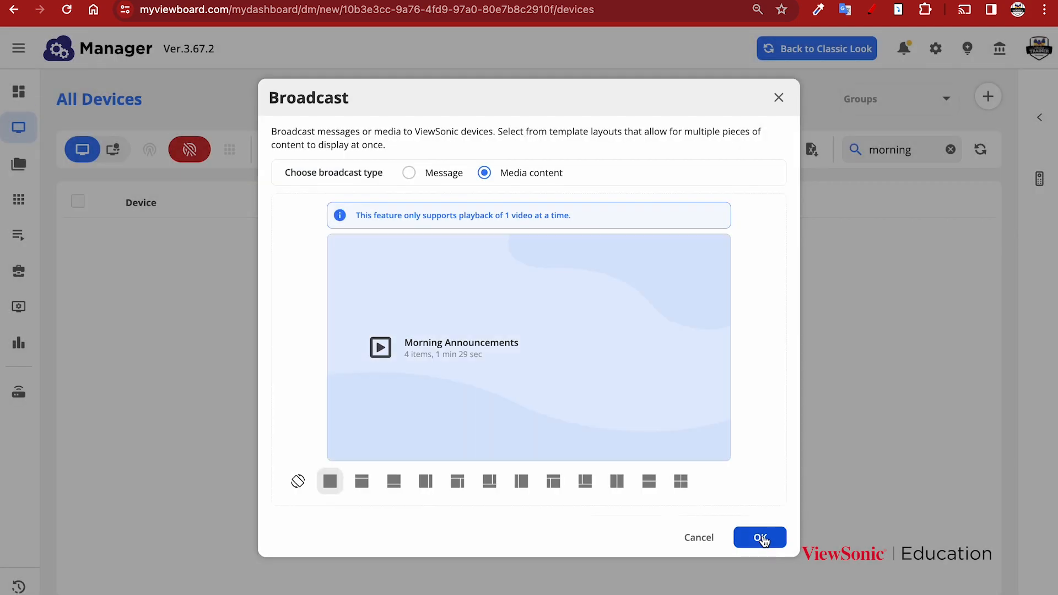
Step: Send the broadcast with Continuous duration and the Forbid toggle left off
{"action": "scroll", "coordinate": [533, 387], "scroll_direction": "down", "scroll_amount": 3}
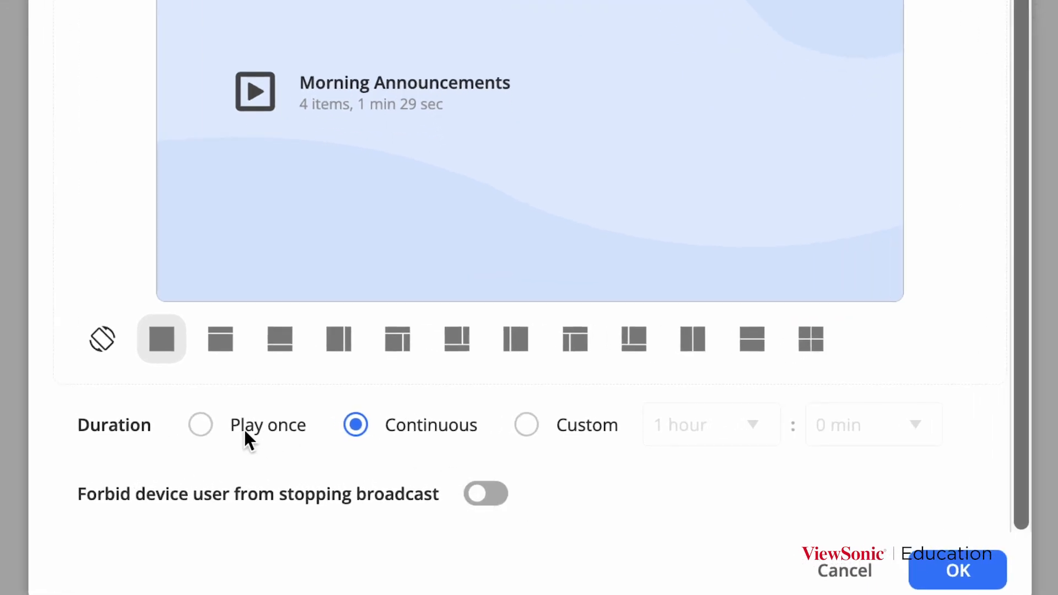
{"action": "left_click", "coordinate": [203, 428]}
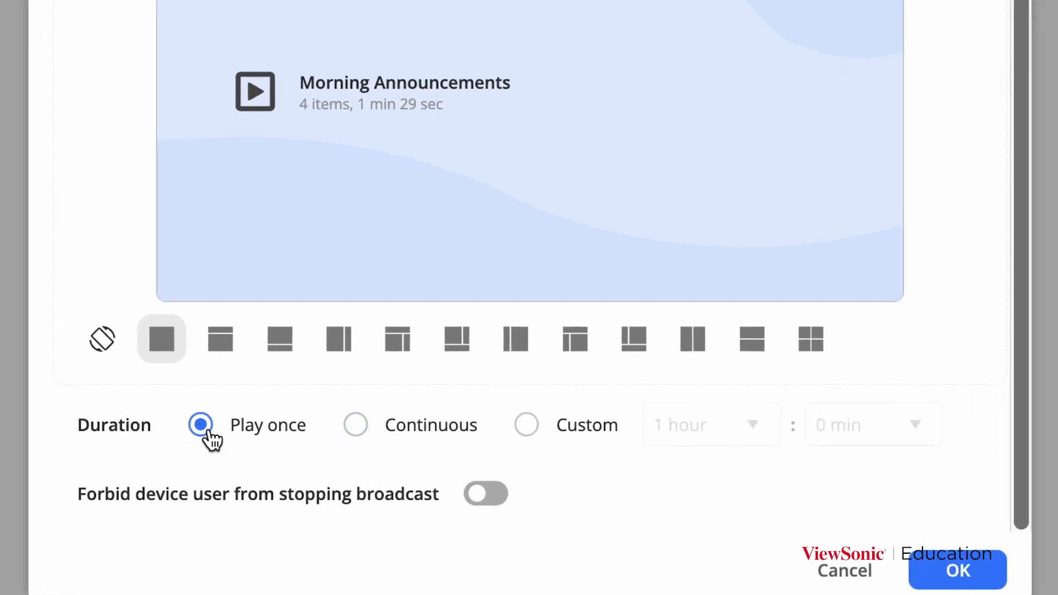
{"action": "left_click", "coordinate": [352, 429]}
{"action": "left_click", "coordinate": [526, 427]}
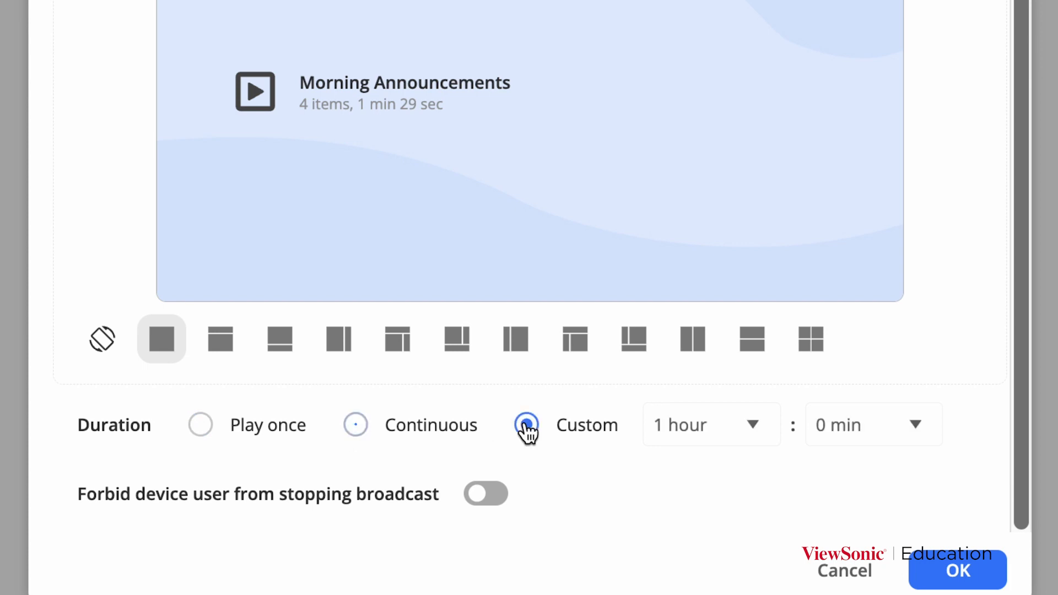
{"action": "left_click", "coordinate": [365, 432]}
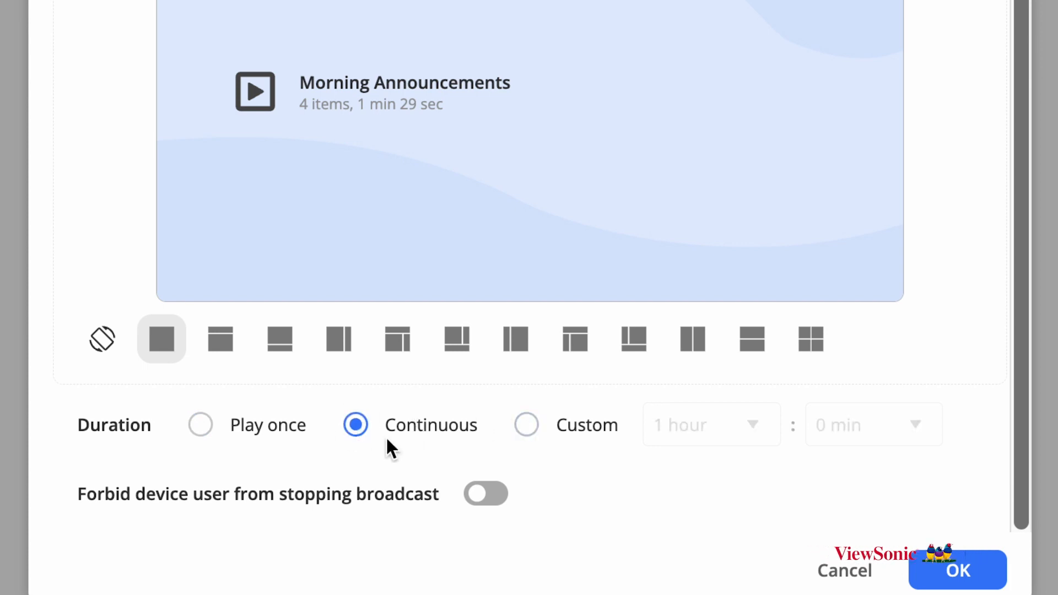
{"action": "left_click", "coordinate": [504, 501]}
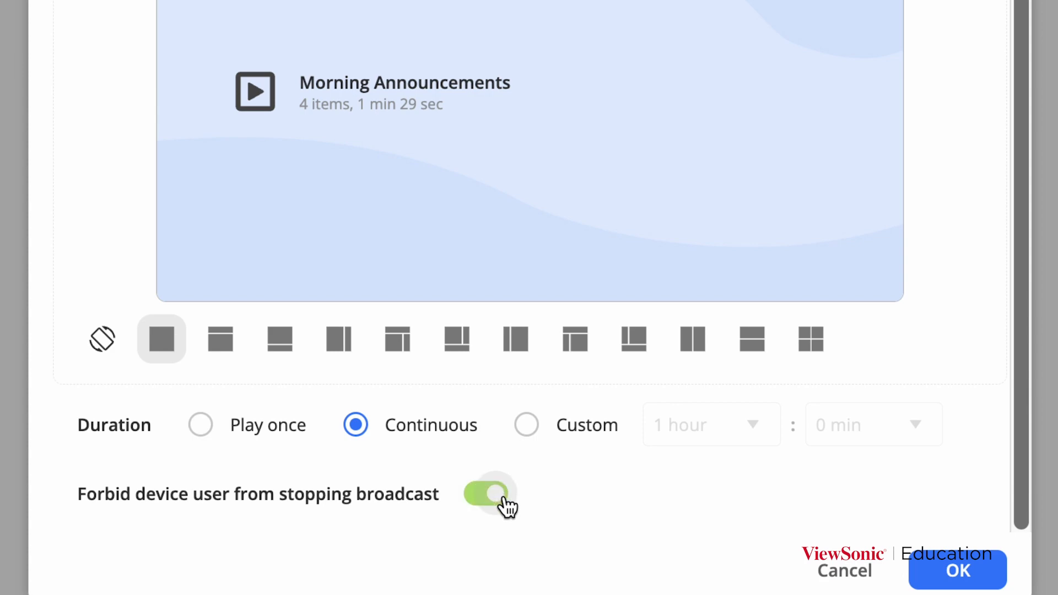
{"action": "left_click", "coordinate": [503, 499]}
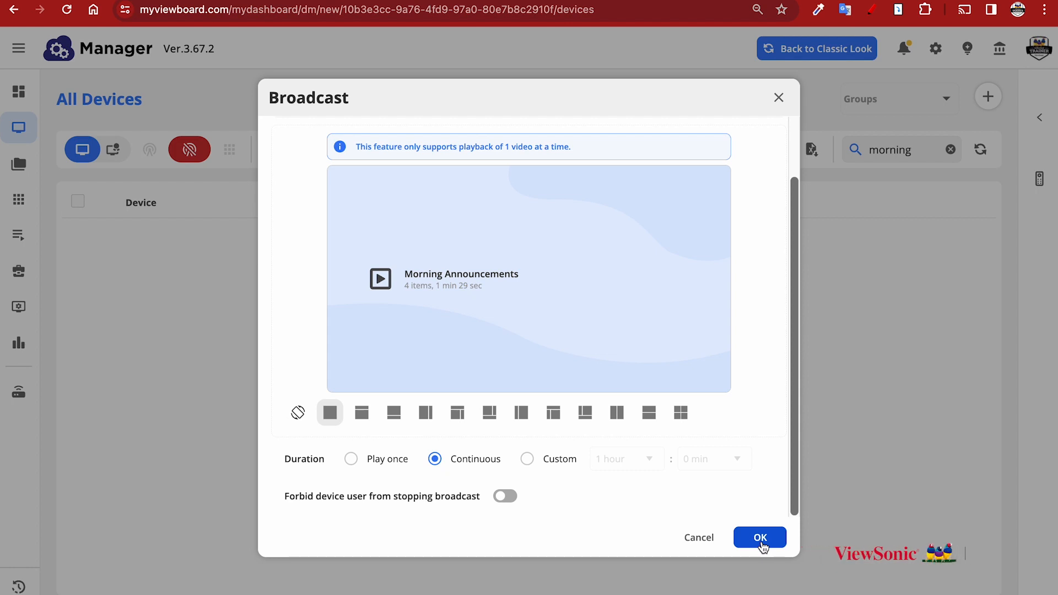
{"action": "left_click", "coordinate": [778, 98]}
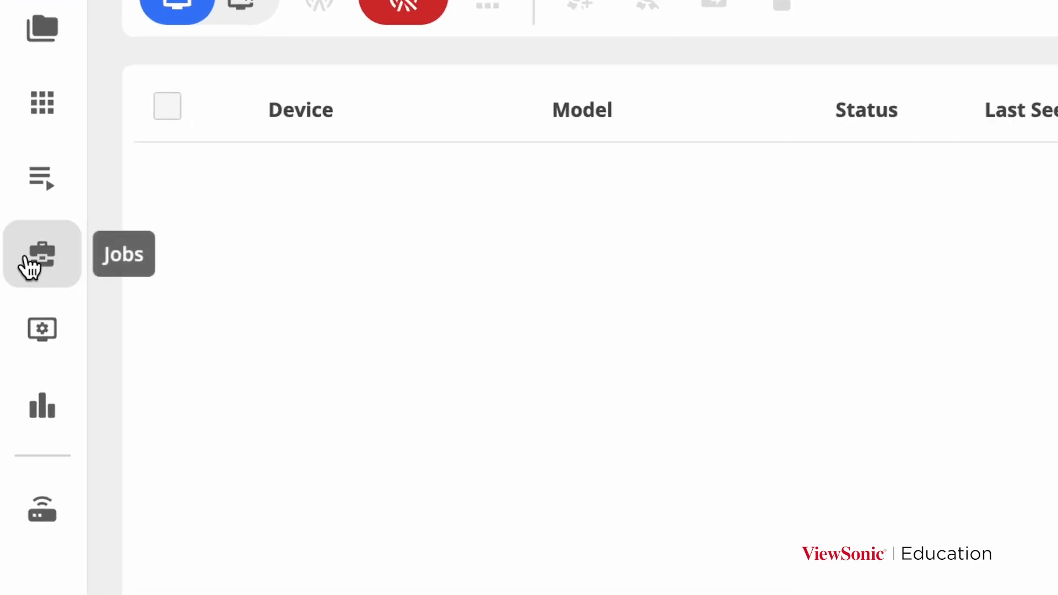
Step: Create a new job on the Jobs page with Broadcast as its command and open its settings
{"action": "left_click", "coordinate": [25, 258]}
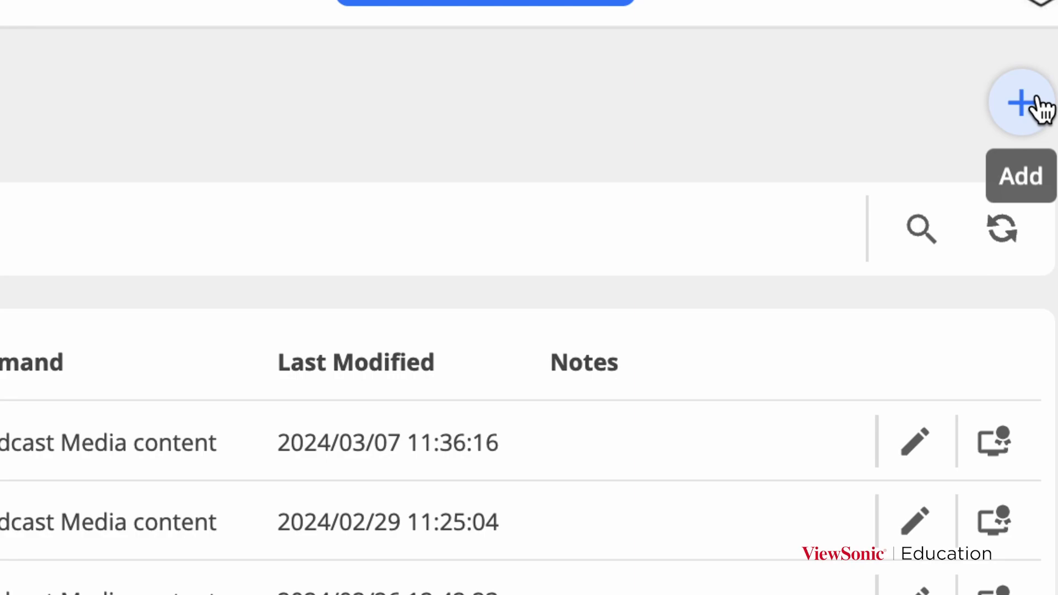
{"action": "left_click", "coordinate": [1035, 100]}
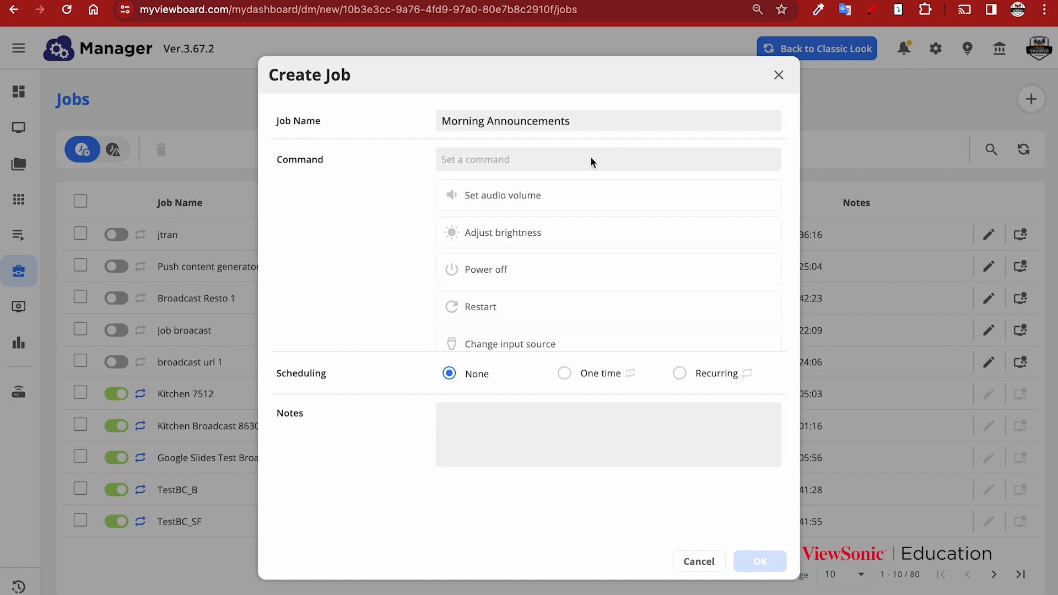
{"action": "left_click", "coordinate": [551, 230]}
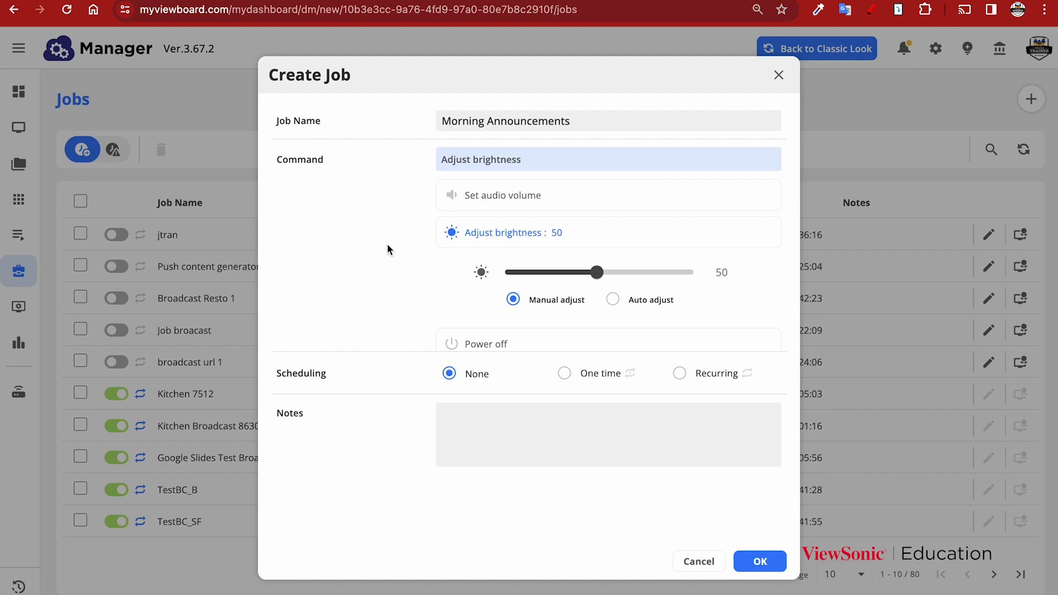
{"action": "scroll", "coordinate": [441, 258], "scroll_direction": "down", "scroll_amount": 3}
{"action": "scroll", "coordinate": [557, 288], "scroll_direction": "down", "scroll_amount": 3}
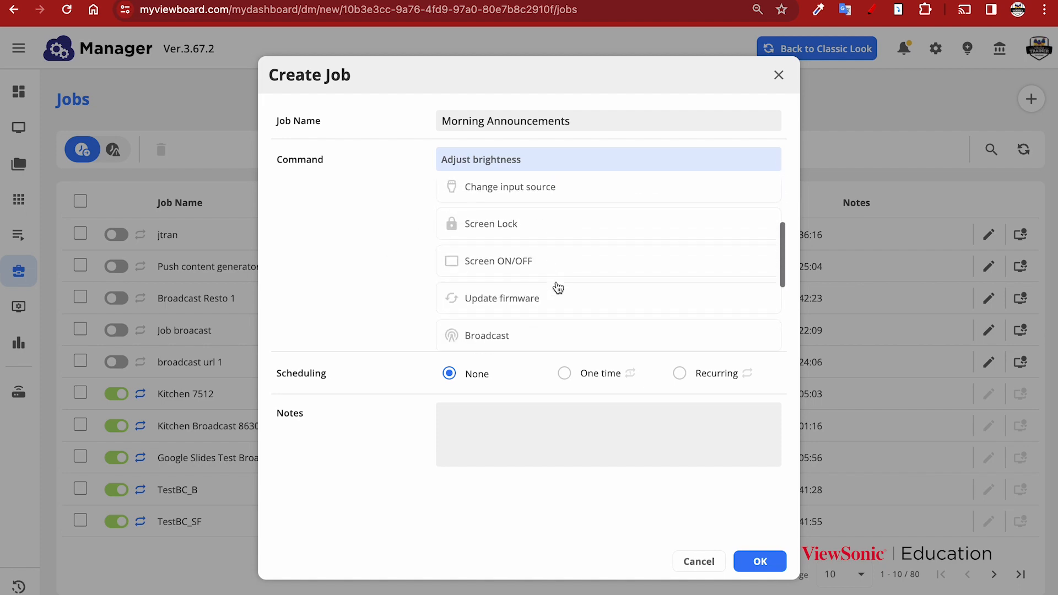
{"action": "left_click", "coordinate": [544, 292]}
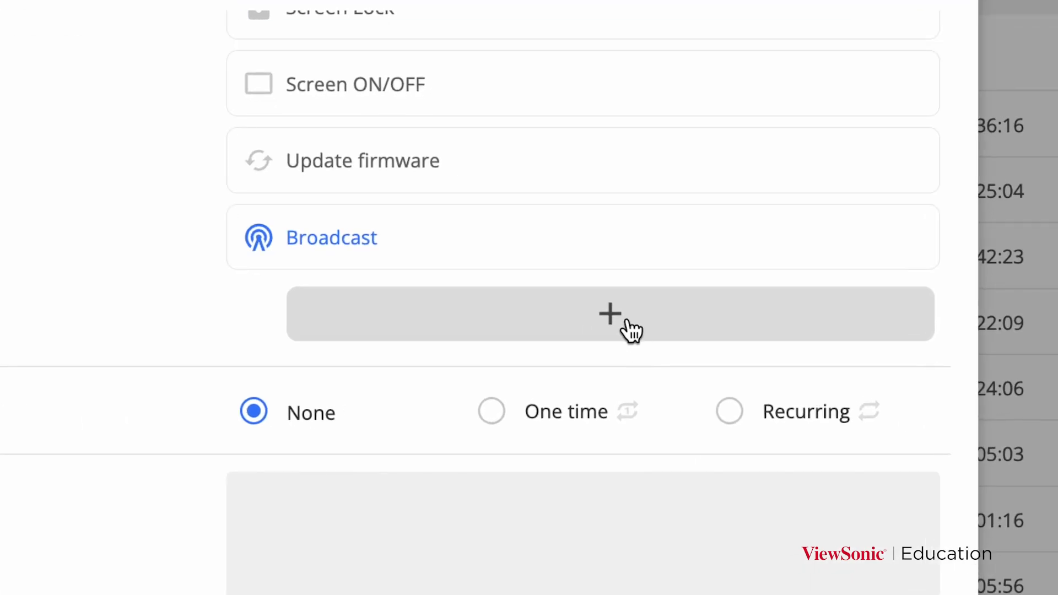
{"action": "left_click", "coordinate": [629, 326]}
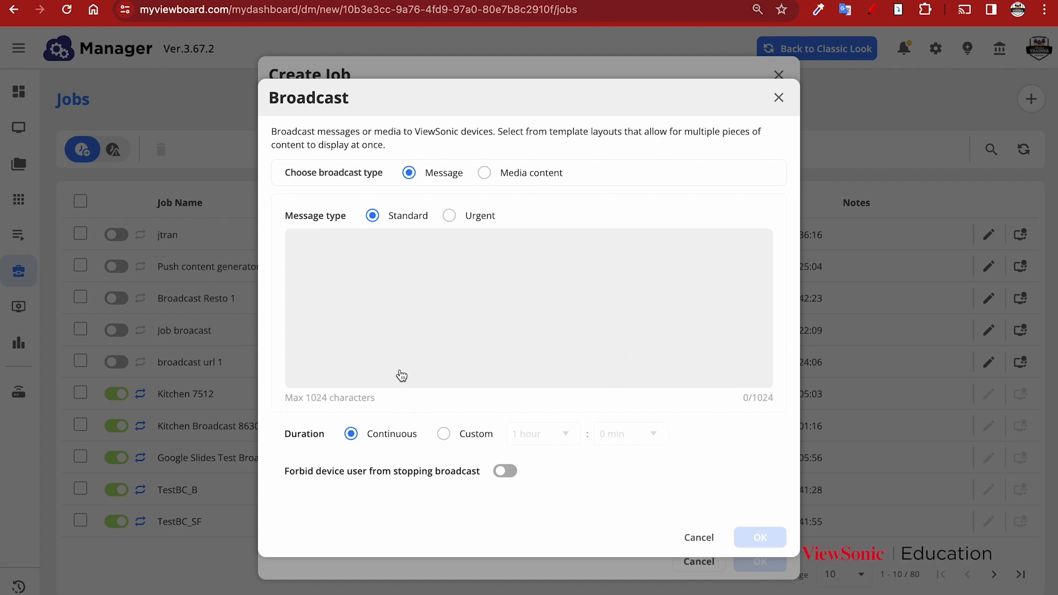
Step: Attach the Morning Announcements playlist as media content, set to Play once, and confirm
{"action": "left_click", "coordinate": [522, 174]}
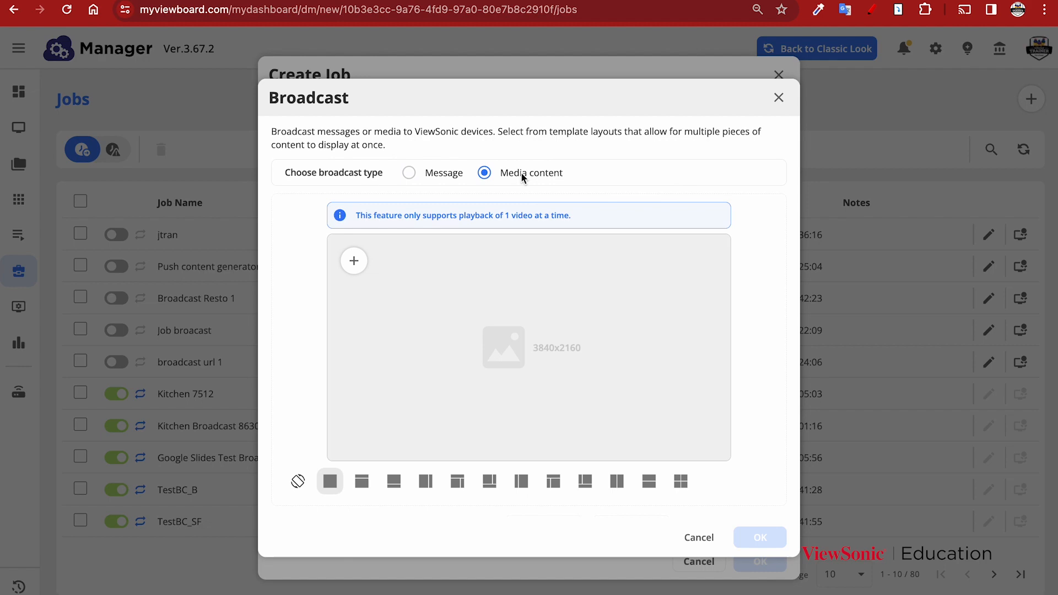
{"action": "left_click", "coordinate": [359, 262]}
{"action": "left_click", "coordinate": [368, 310]}
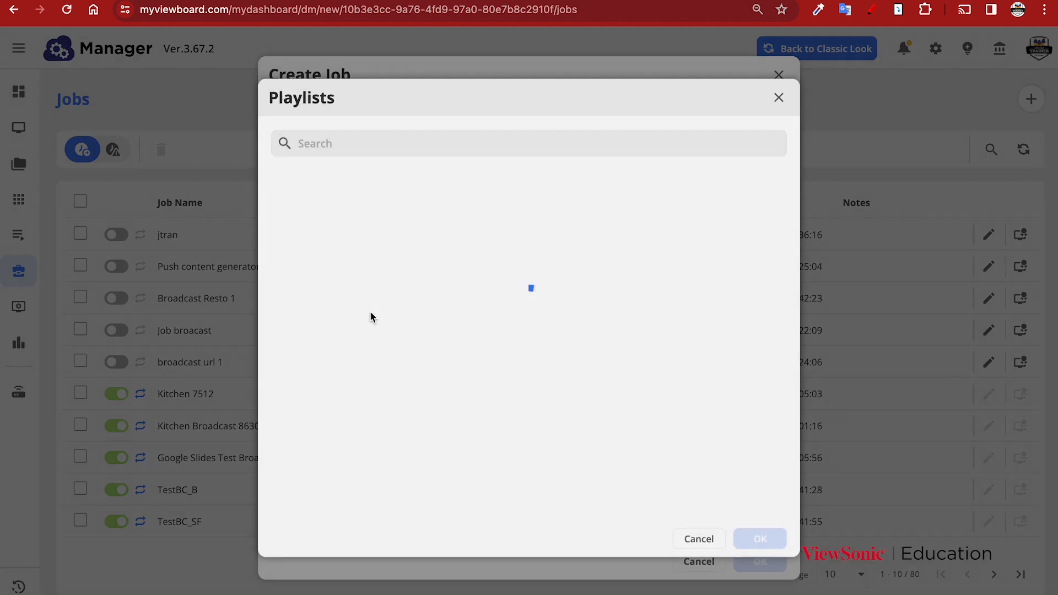
{"action": "type", "text": "morning"}
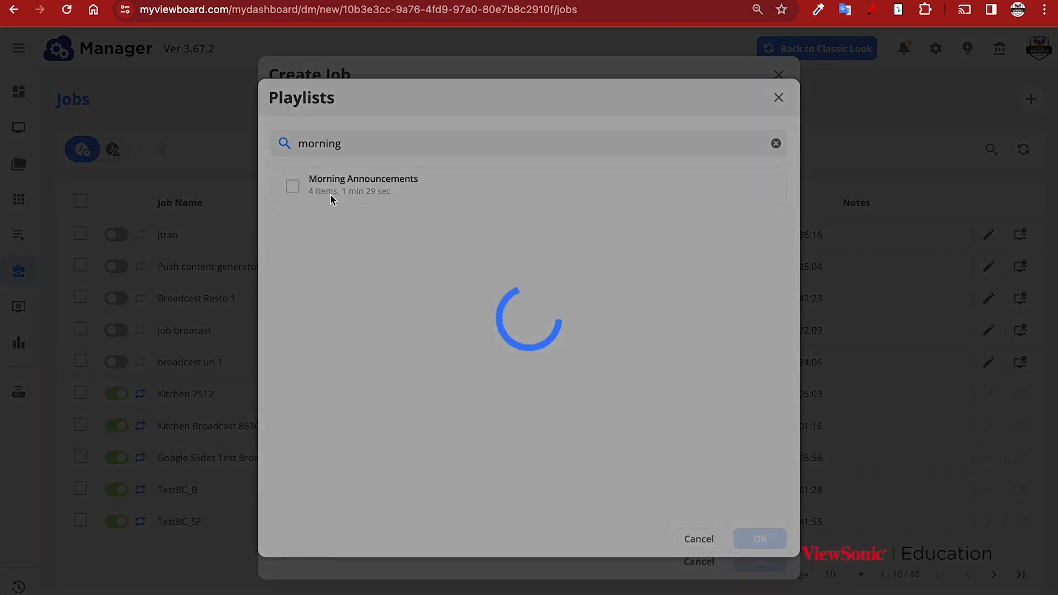
{"action": "left_click", "coordinate": [292, 187]}
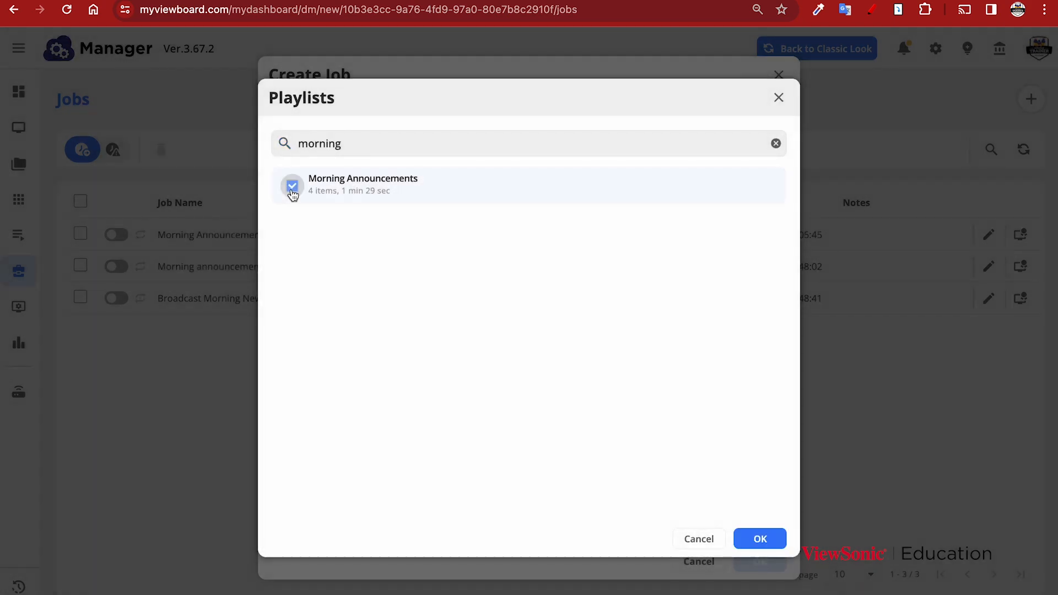
{"action": "left_click", "coordinate": [758, 541]}
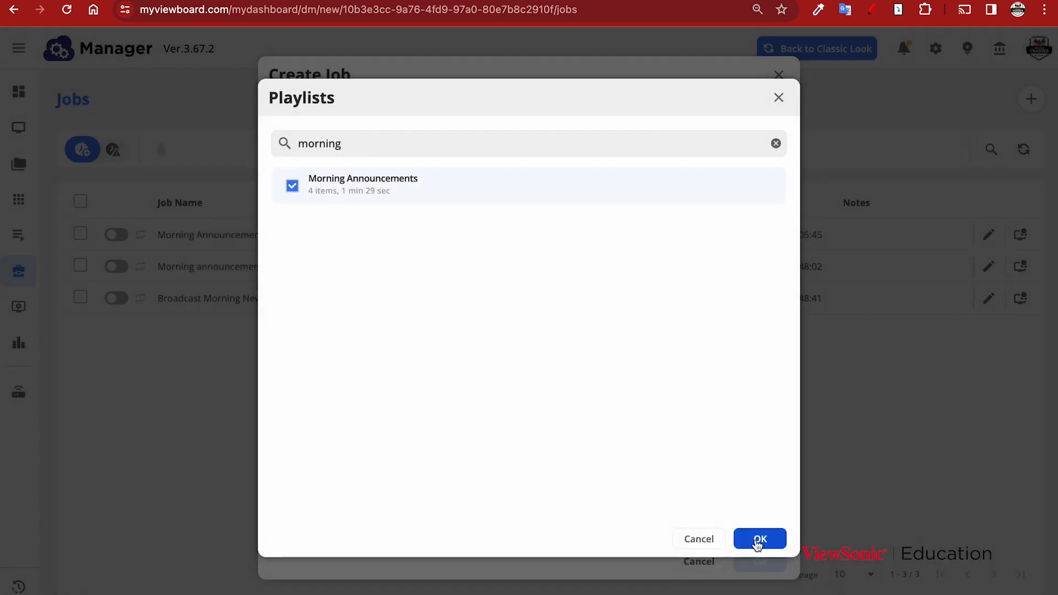
{"action": "scroll", "coordinate": [703, 495], "scroll_direction": "down", "scroll_amount": 3}
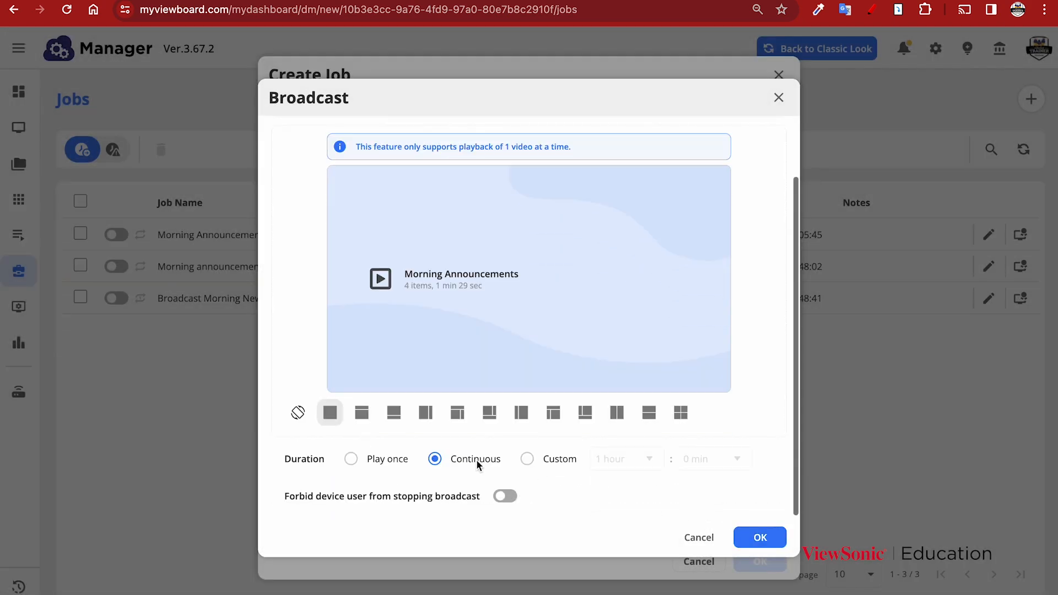
{"action": "left_click", "coordinate": [380, 460]}
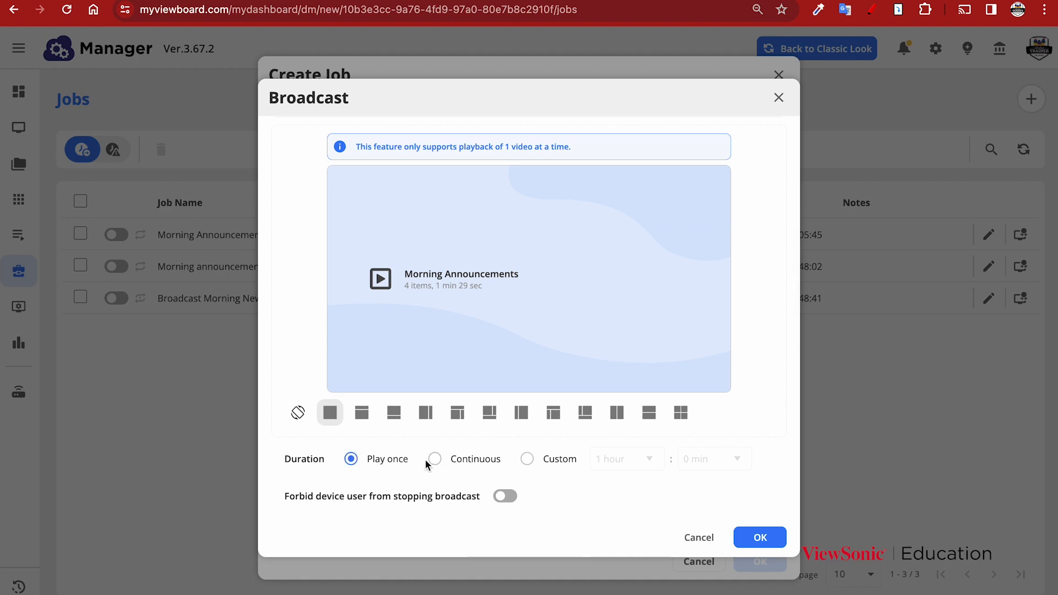
{"action": "left_click", "coordinate": [771, 539]}
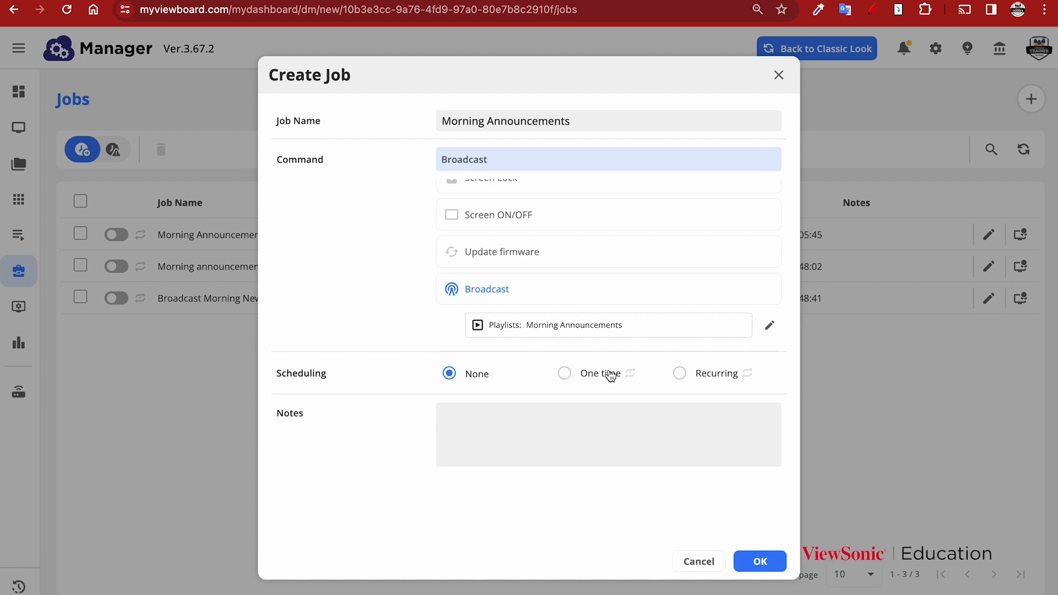
Step: Make the job recur weekly on Monday through Friday at 08:00
{"action": "left_click", "coordinate": [692, 377]}
{"action": "scroll", "coordinate": [619, 395], "scroll_direction": "down", "scroll_amount": 1}
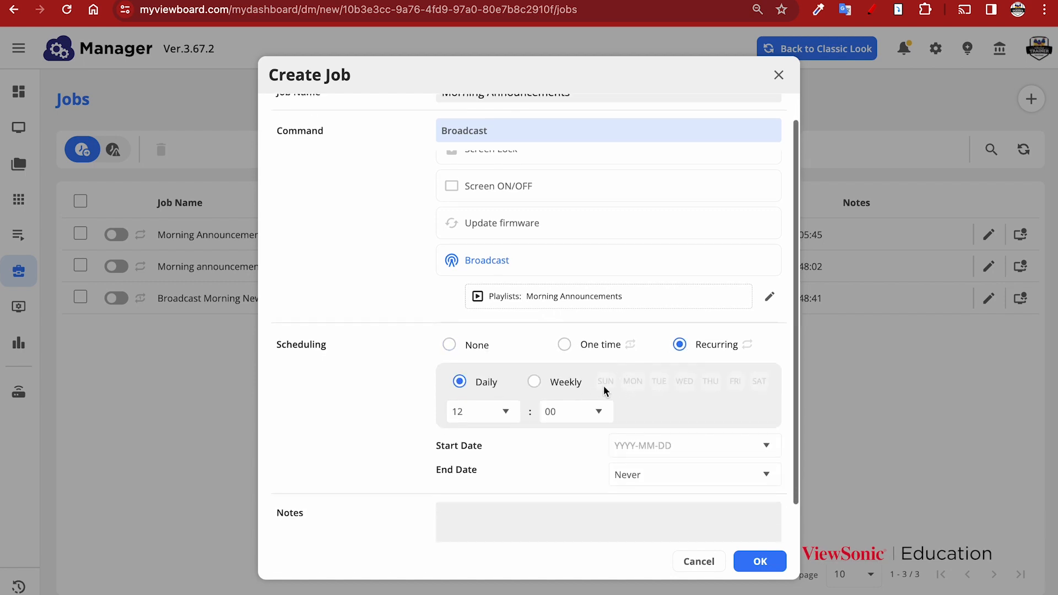
{"action": "left_click", "coordinate": [498, 411]}
{"action": "scroll", "coordinate": [484, 502], "scroll_direction": "down", "scroll_amount": 2}
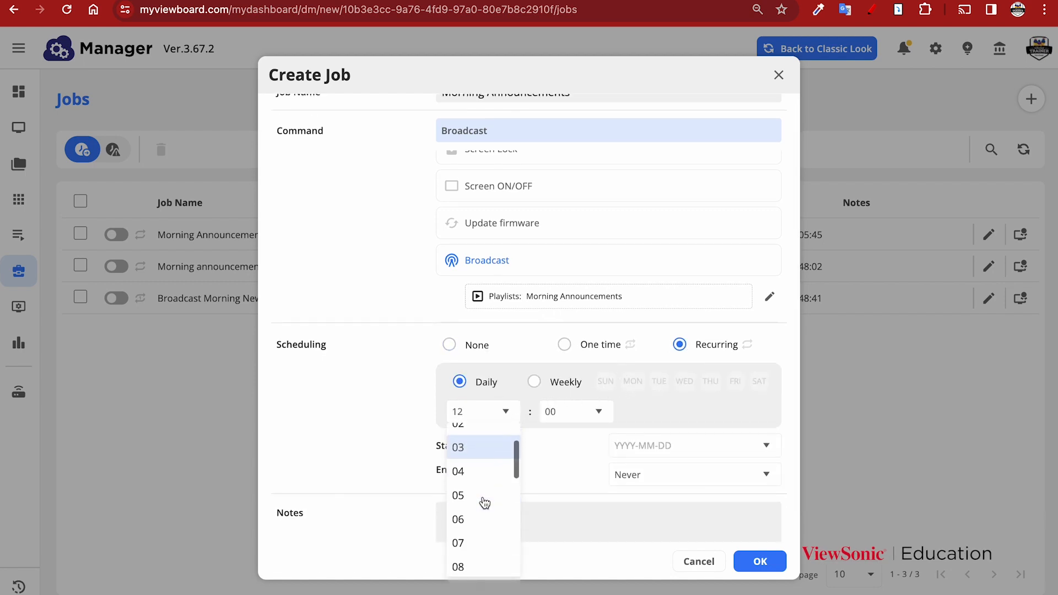
{"action": "left_click", "coordinate": [475, 565]}
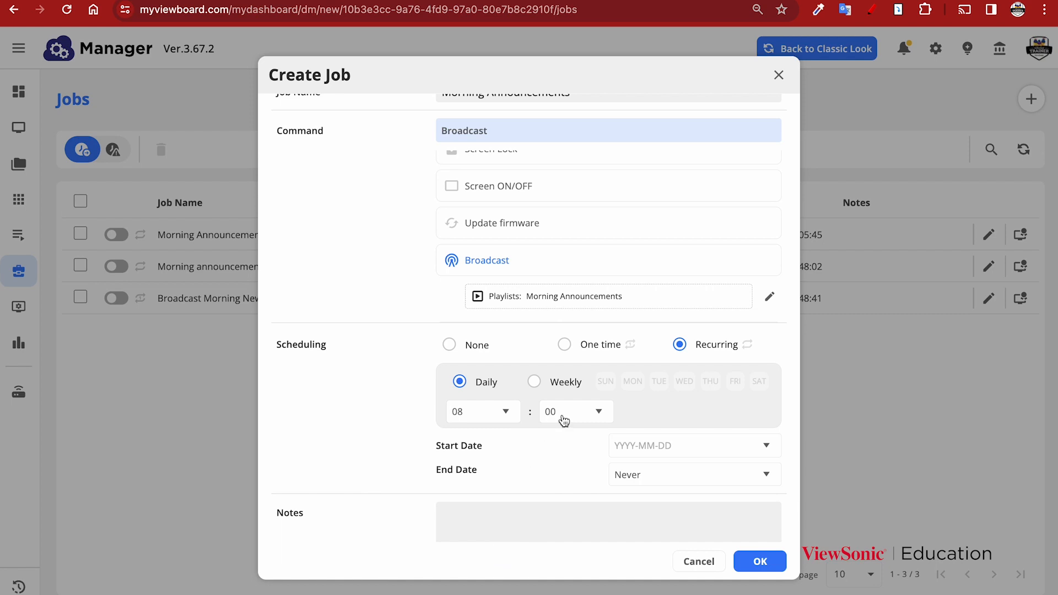
{"action": "left_click", "coordinate": [563, 383]}
{"action": "left_click", "coordinate": [633, 381]}
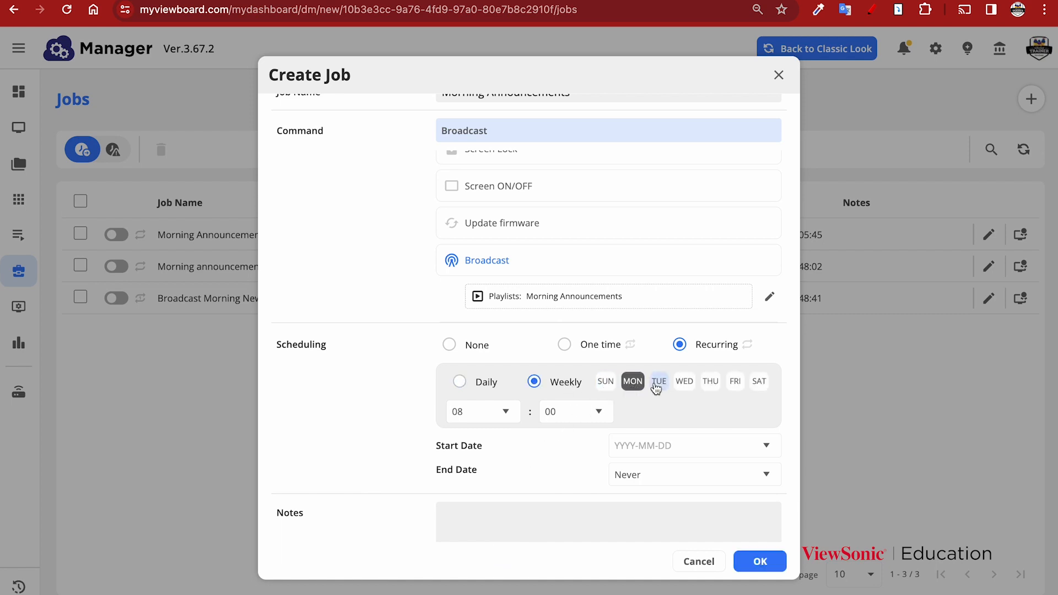
{"action": "left_click", "coordinate": [656, 386]}
{"action": "left_click", "coordinate": [684, 381]}
{"action": "left_click", "coordinate": [710, 381]}
{"action": "left_click", "coordinate": [735, 381]}
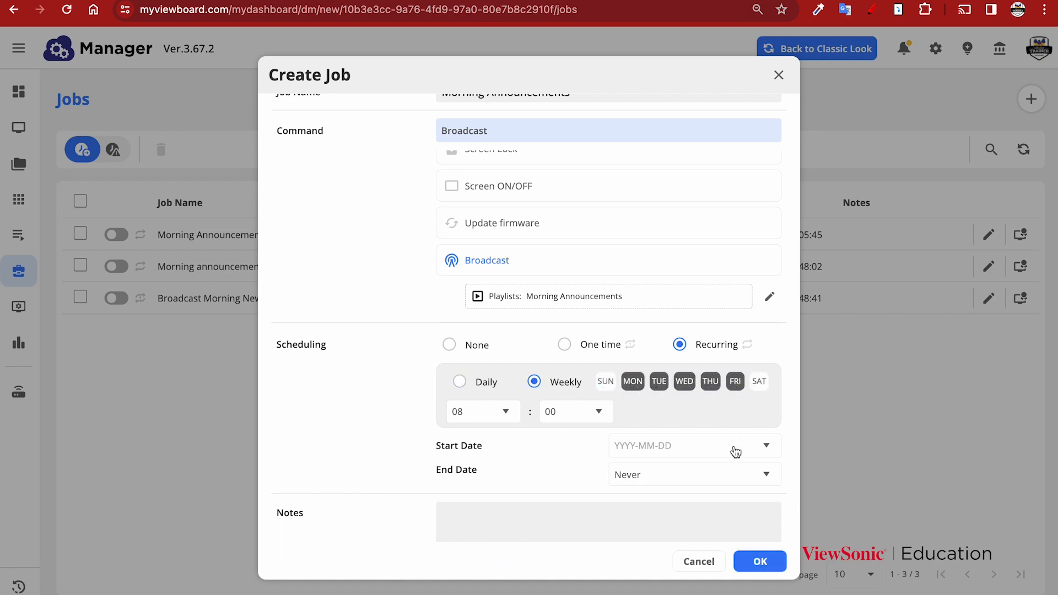
{"action": "scroll", "coordinate": [735, 452], "scroll_direction": "down", "scroll_amount": 2}
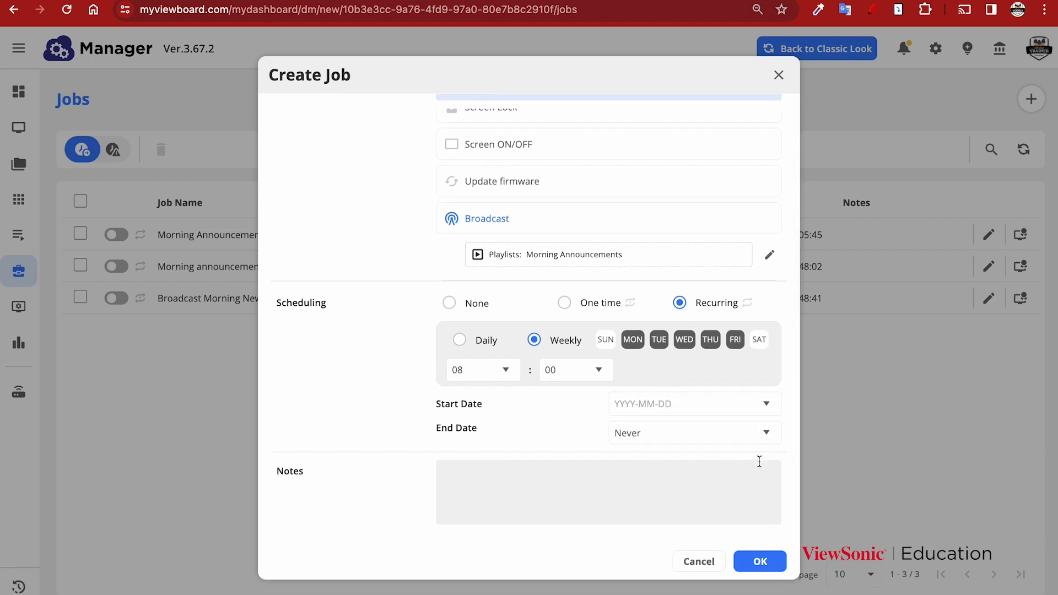
Step: Save the job, dismiss the 'Job already exists' warning, and close the form
{"action": "left_click", "coordinate": [760, 562]}
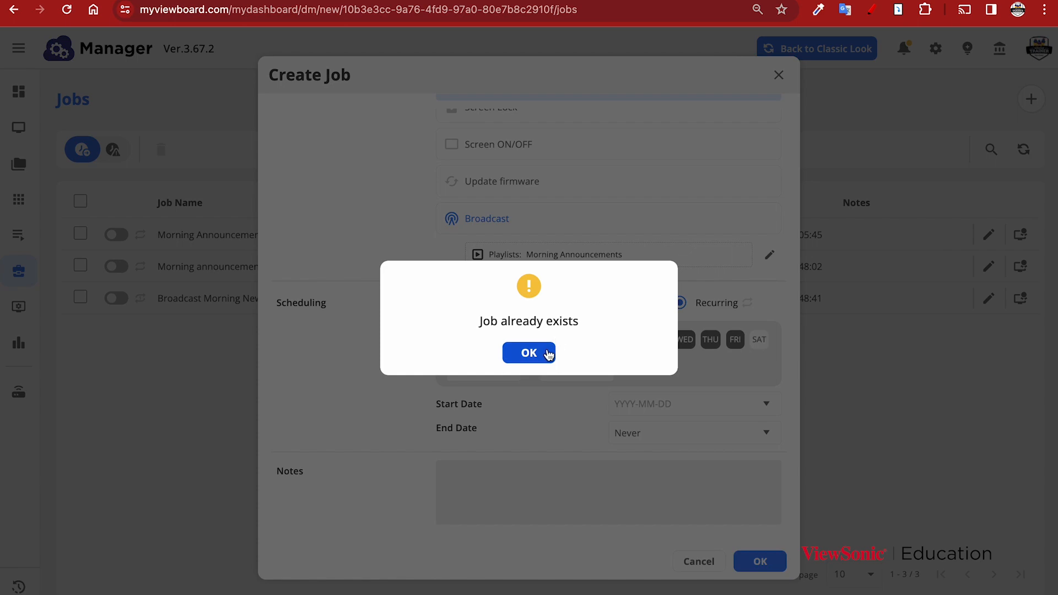
{"action": "left_click", "coordinate": [548, 352]}
{"action": "left_click", "coordinate": [779, 75]}
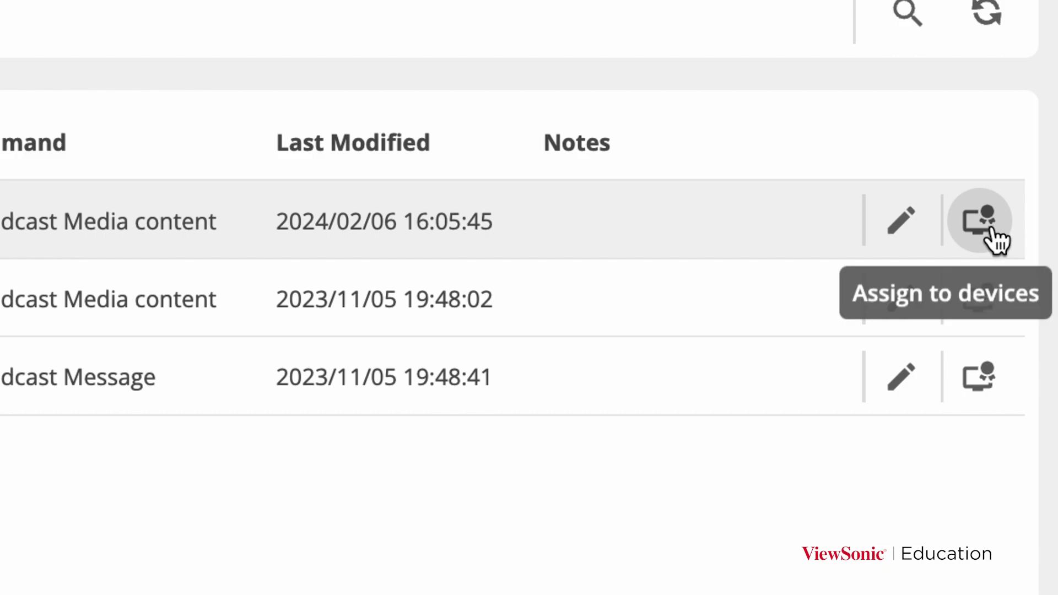
Step: Check the device groups for assignment without assigning any, then enable the Morning Announcements job
{"action": "left_click", "coordinate": [990, 230]}
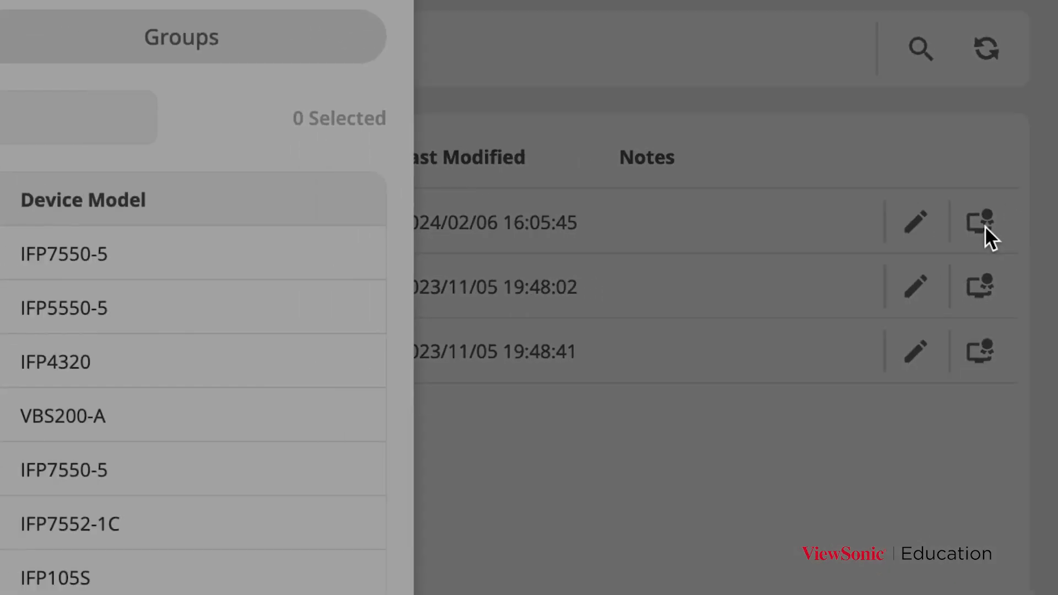
{"action": "scroll", "coordinate": [432, 304], "scroll_direction": "down", "scroll_amount": 1}
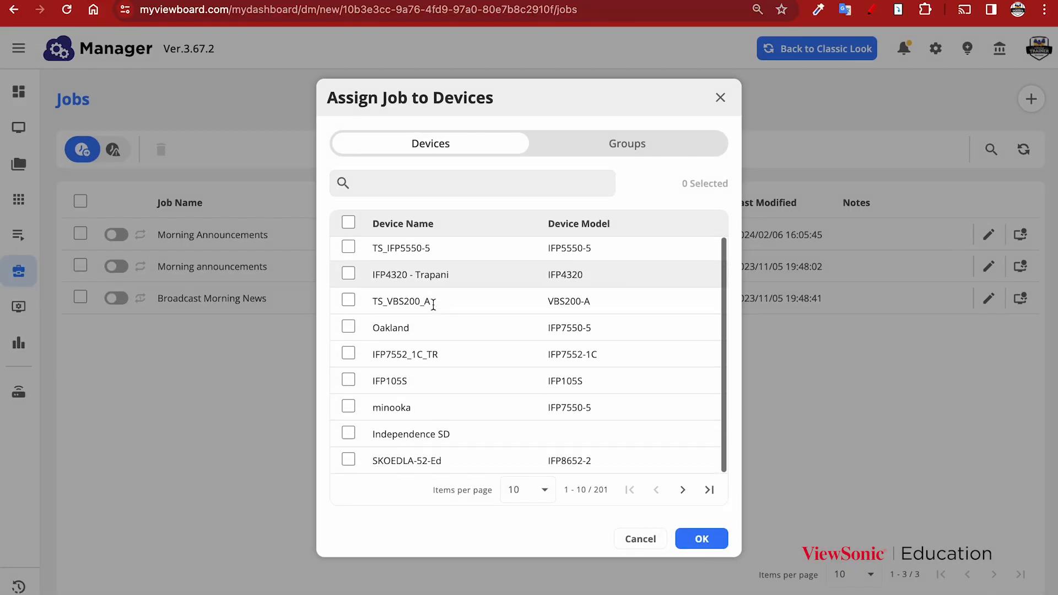
{"action": "scroll", "coordinate": [431, 306], "scroll_direction": "up", "scroll_amount": 1}
{"action": "left_click", "coordinate": [600, 142]}
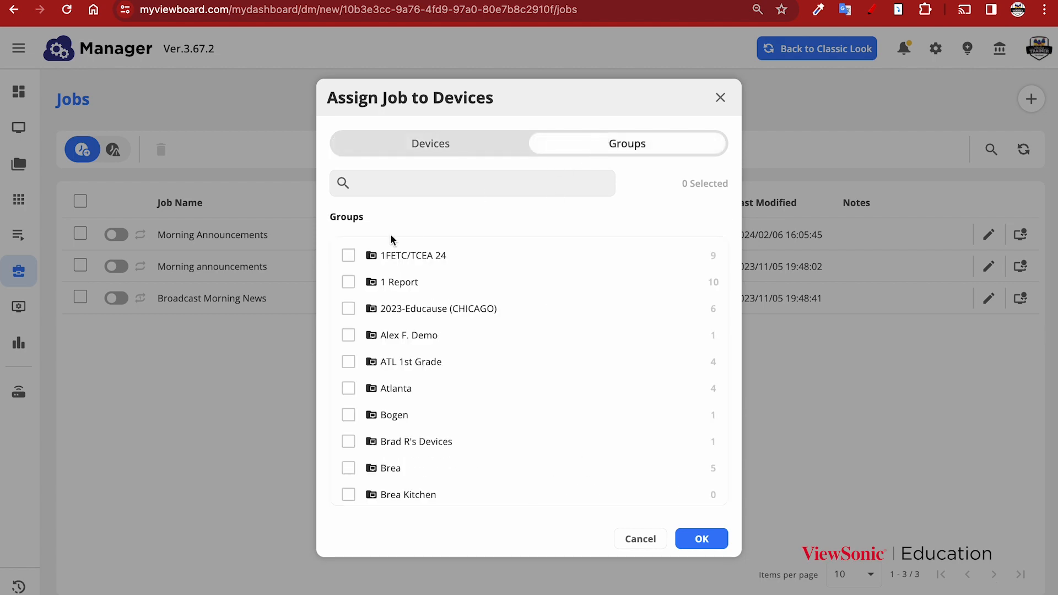
{"action": "scroll", "coordinate": [347, 278], "scroll_direction": "down", "scroll_amount": 3}
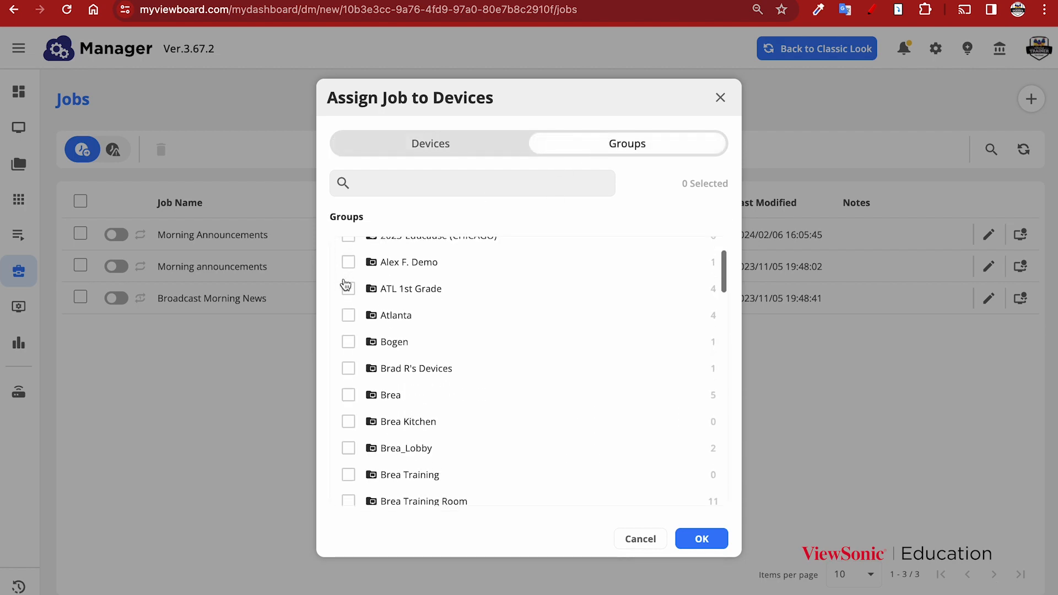
{"action": "left_click", "coordinate": [636, 538]}
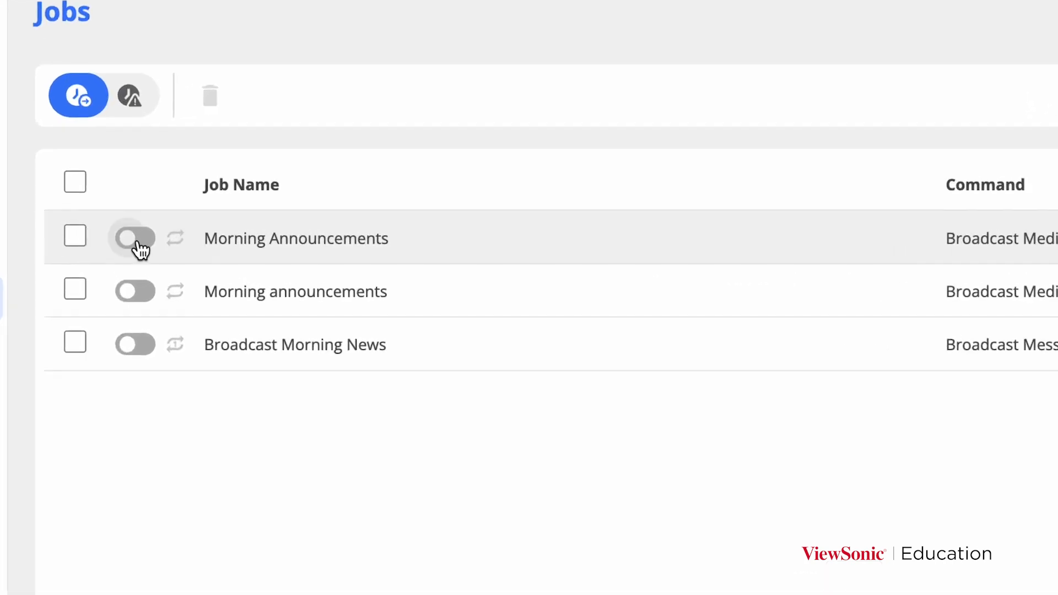
{"action": "left_click", "coordinate": [137, 240]}
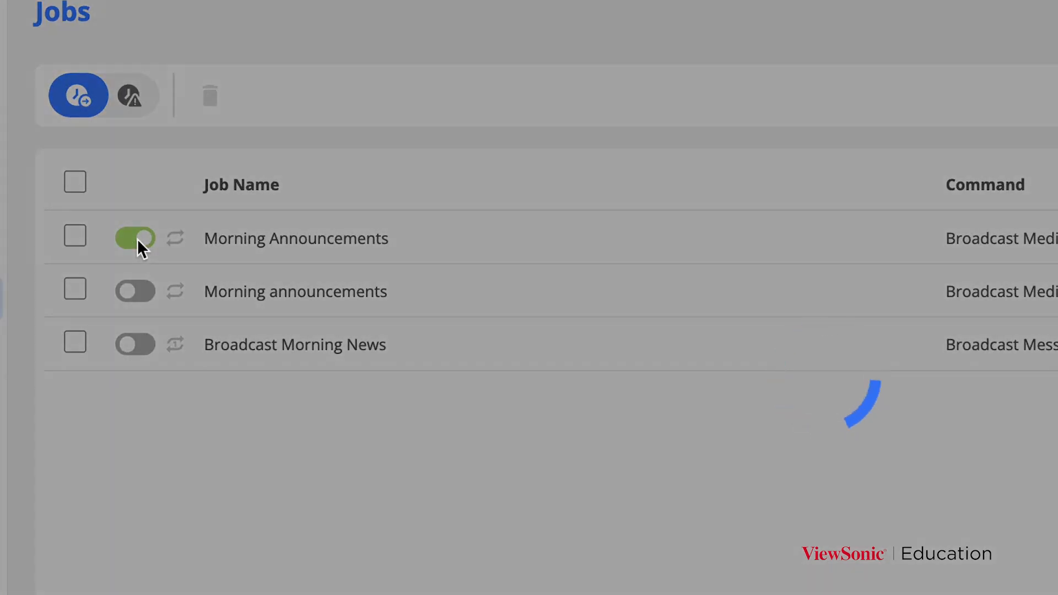